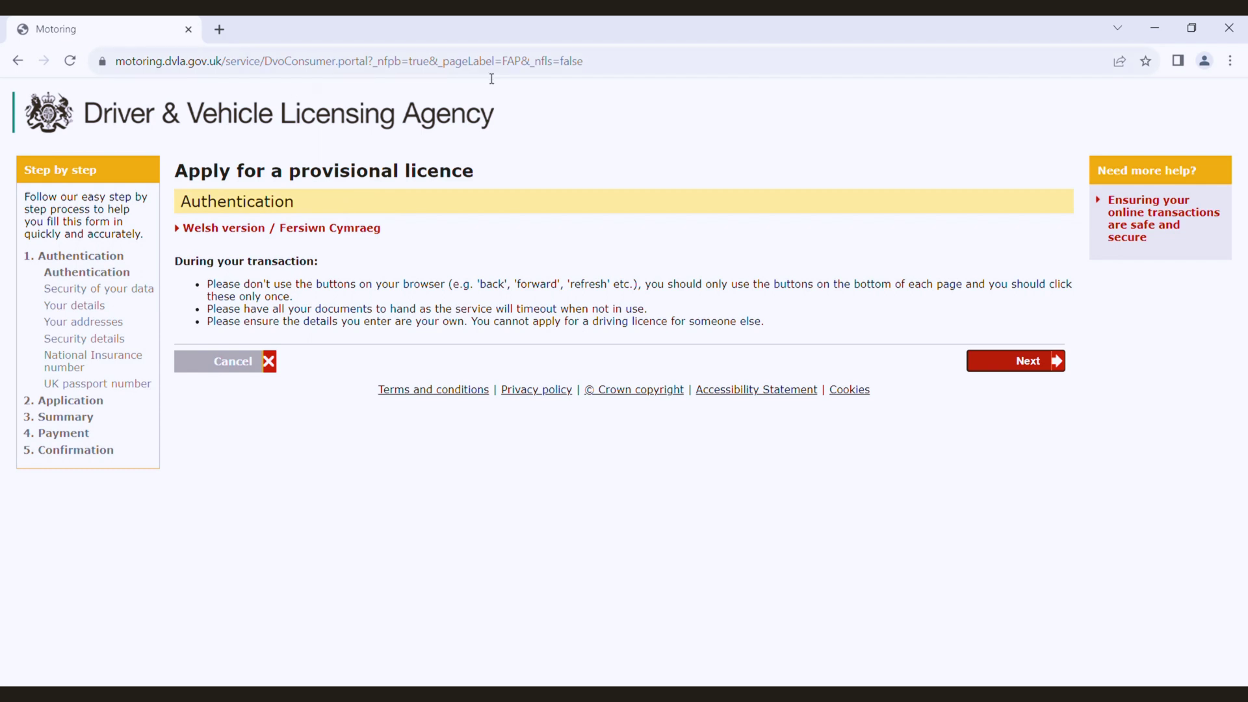
Step: Move past the Authentication introduction to the Security of your data step
left_click(999, 364)
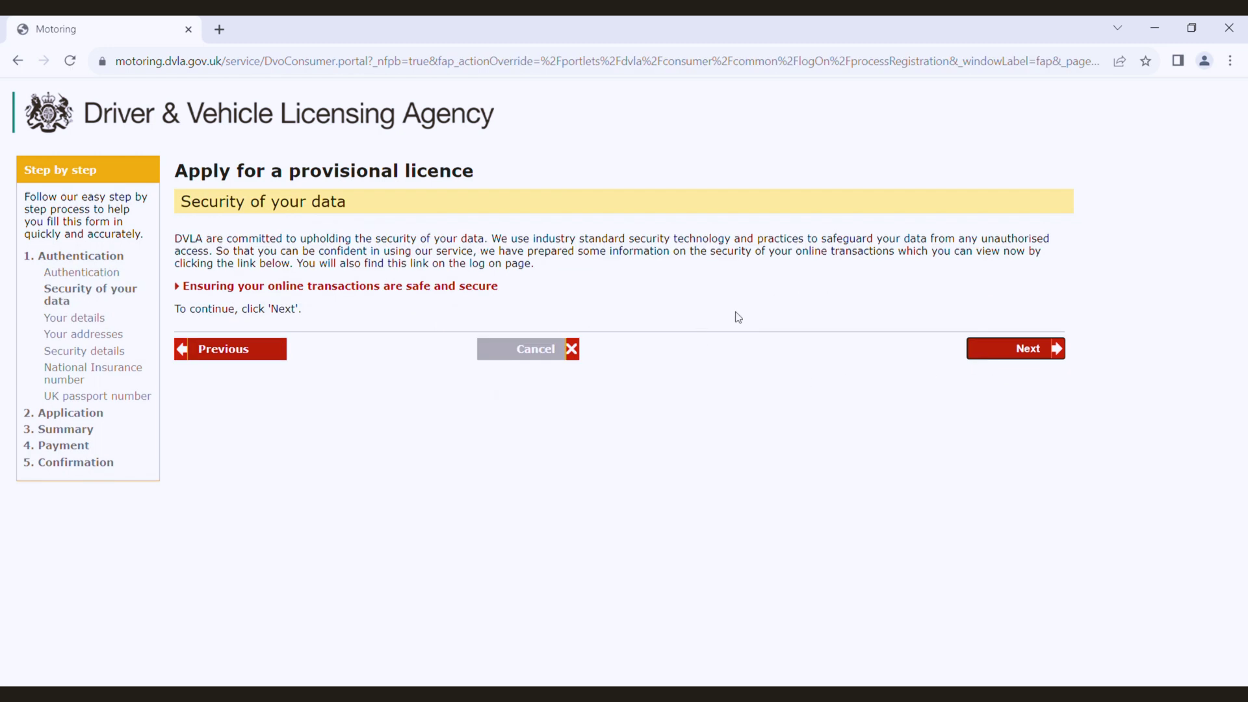
Step: Continue past the data security notice to the empty Your details form
left_click(999, 352)
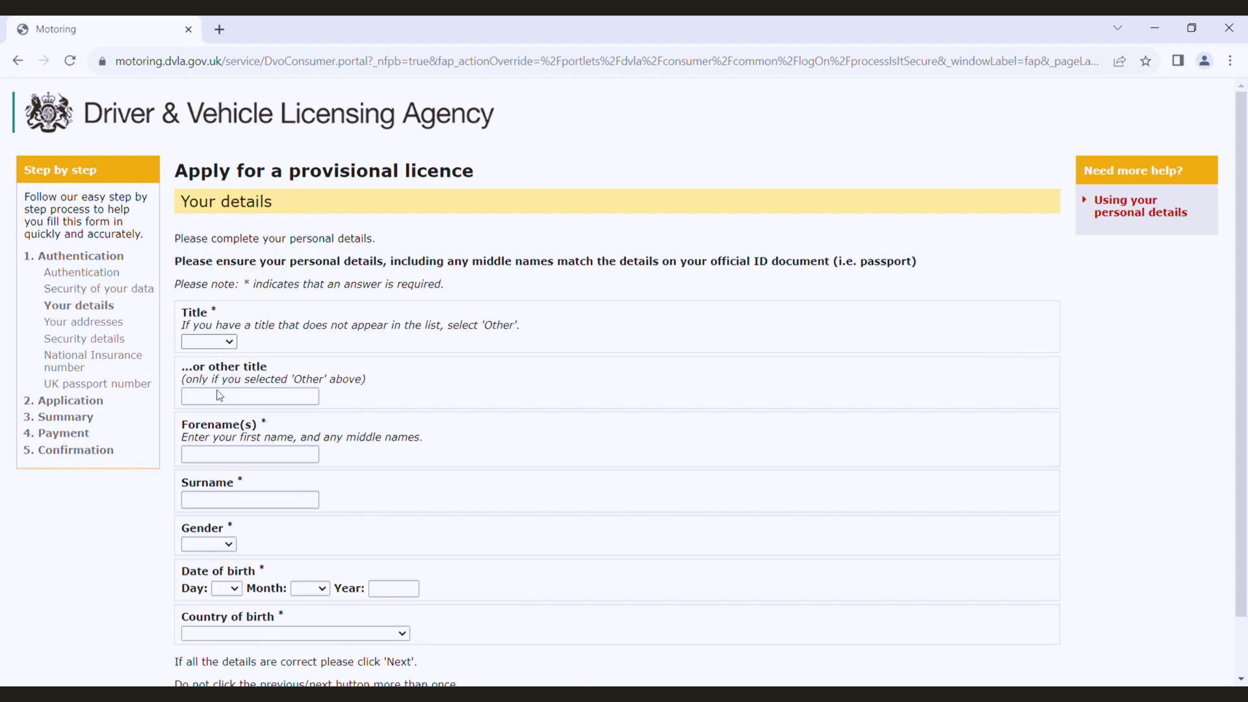
Step: Choose title Mr, enter the applicant's forename and surname, and set gender to Male
left_click(224, 366)
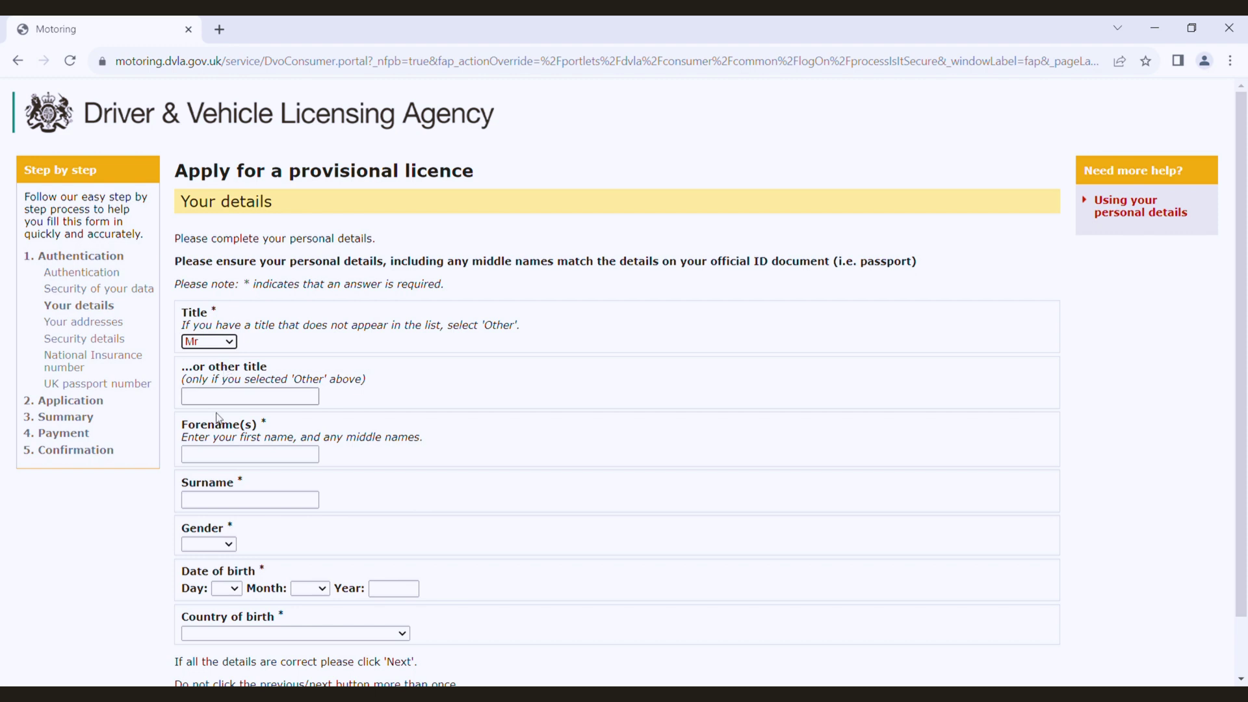
left_click(225, 458)
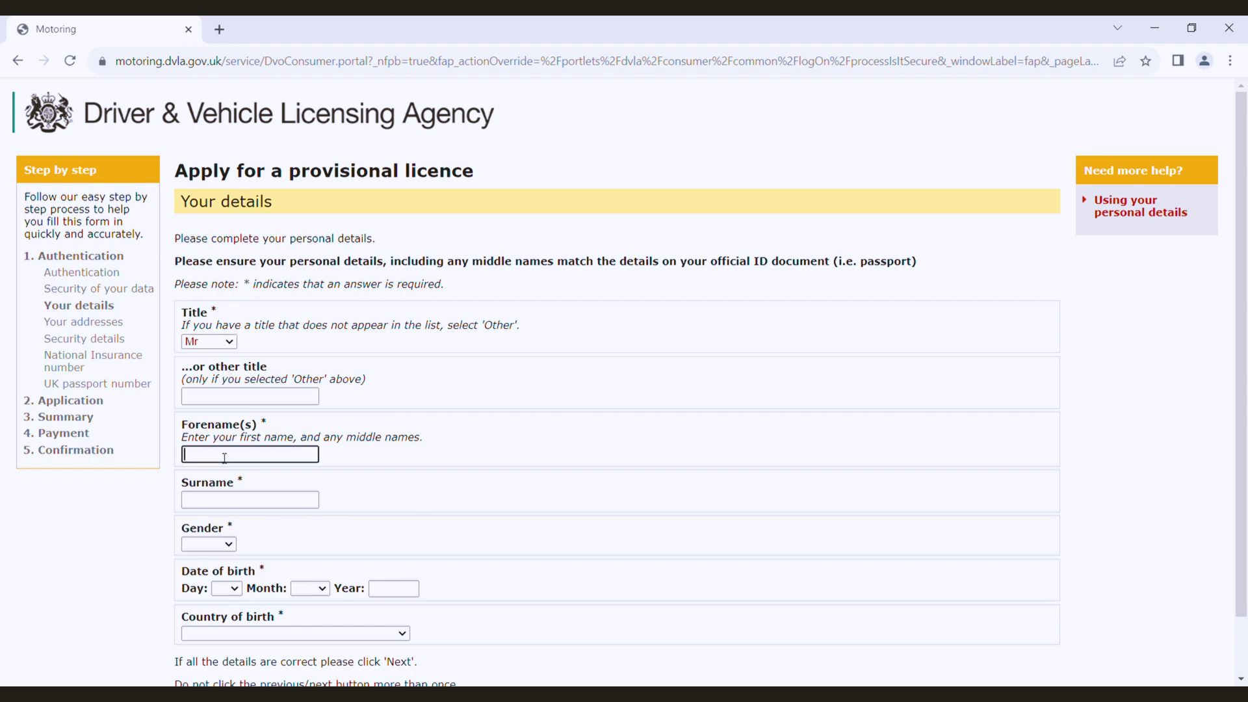
left_click(227, 498)
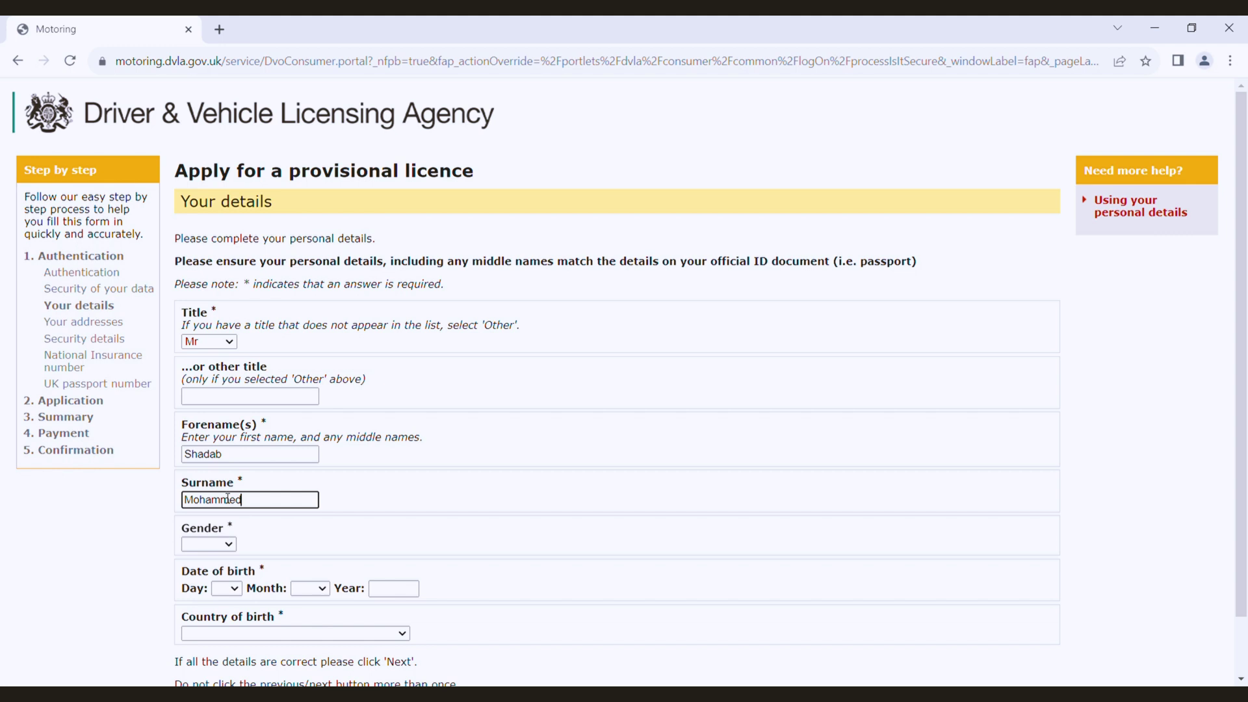
left_click(217, 545)
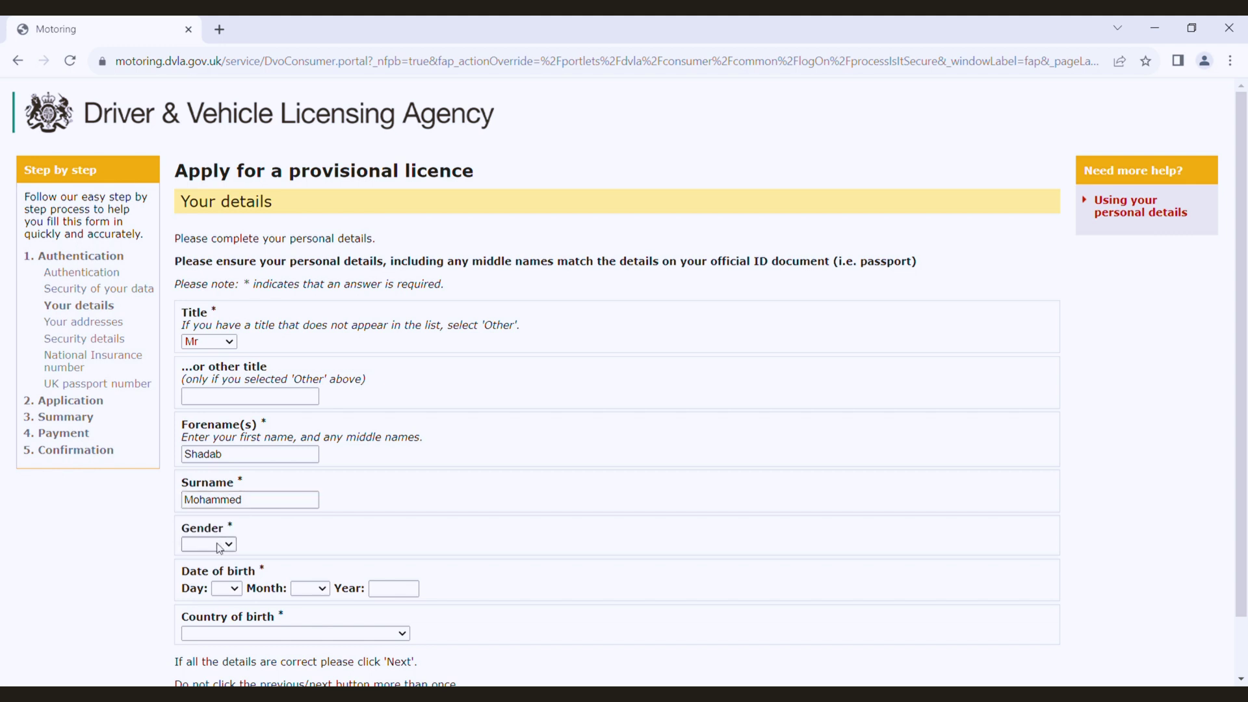
left_click(217, 587)
Step: Set date of birth to 01 Jan 1990 and country of birth to India, then submit
scroll(216, 587, "down", 1)
left_click(244, 528)
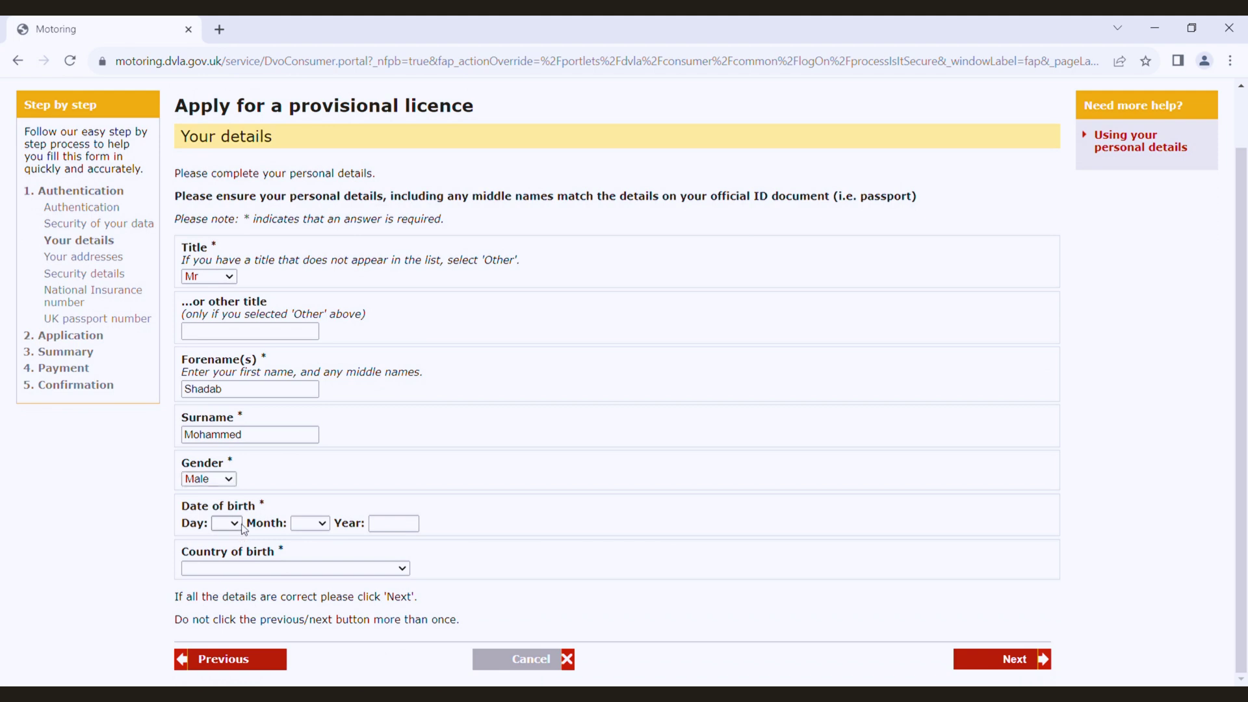
left_click(222, 265)
left_click(296, 527)
left_click(318, 364)
left_click(411, 530)
type("1990")
left_click(524, 492)
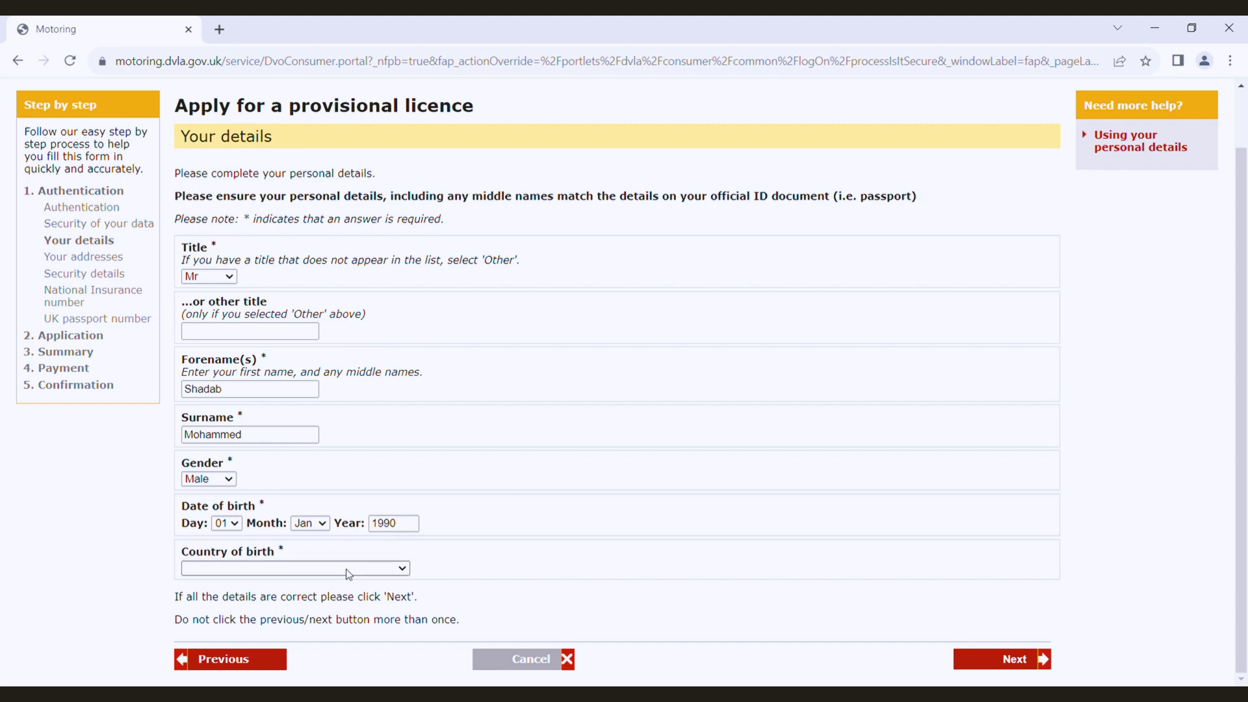
type("india")
key("Return")
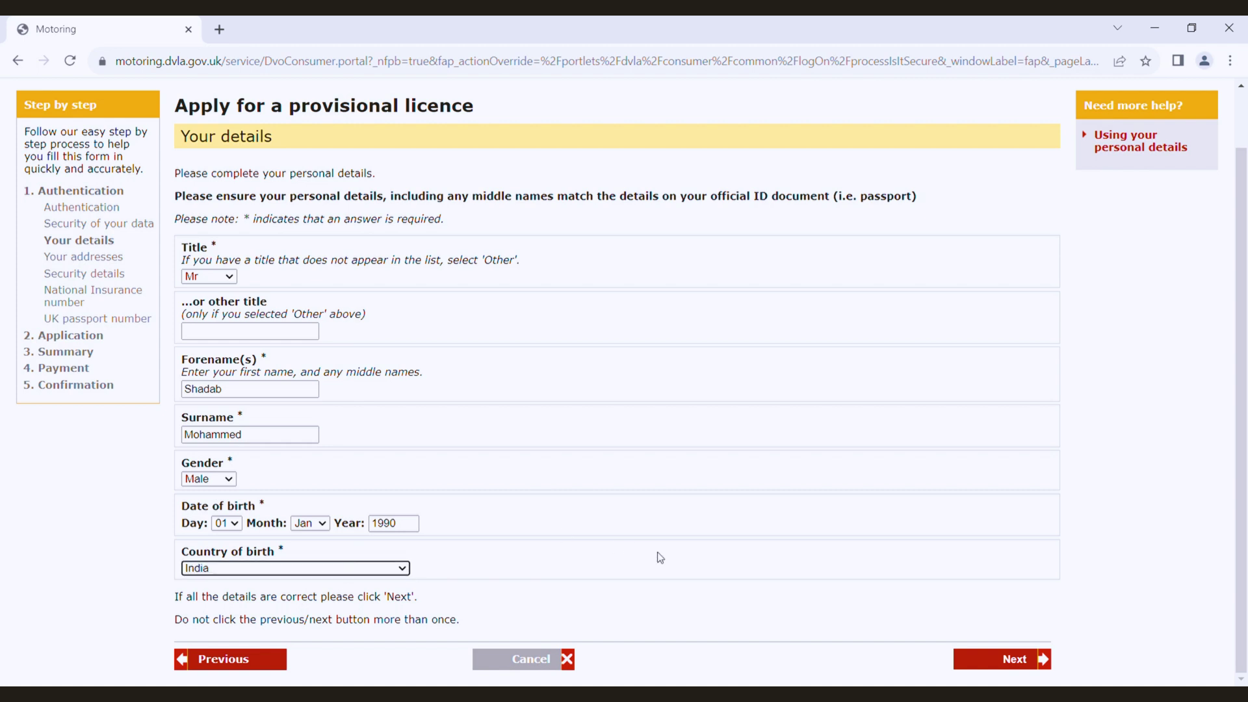
left_click(983, 663)
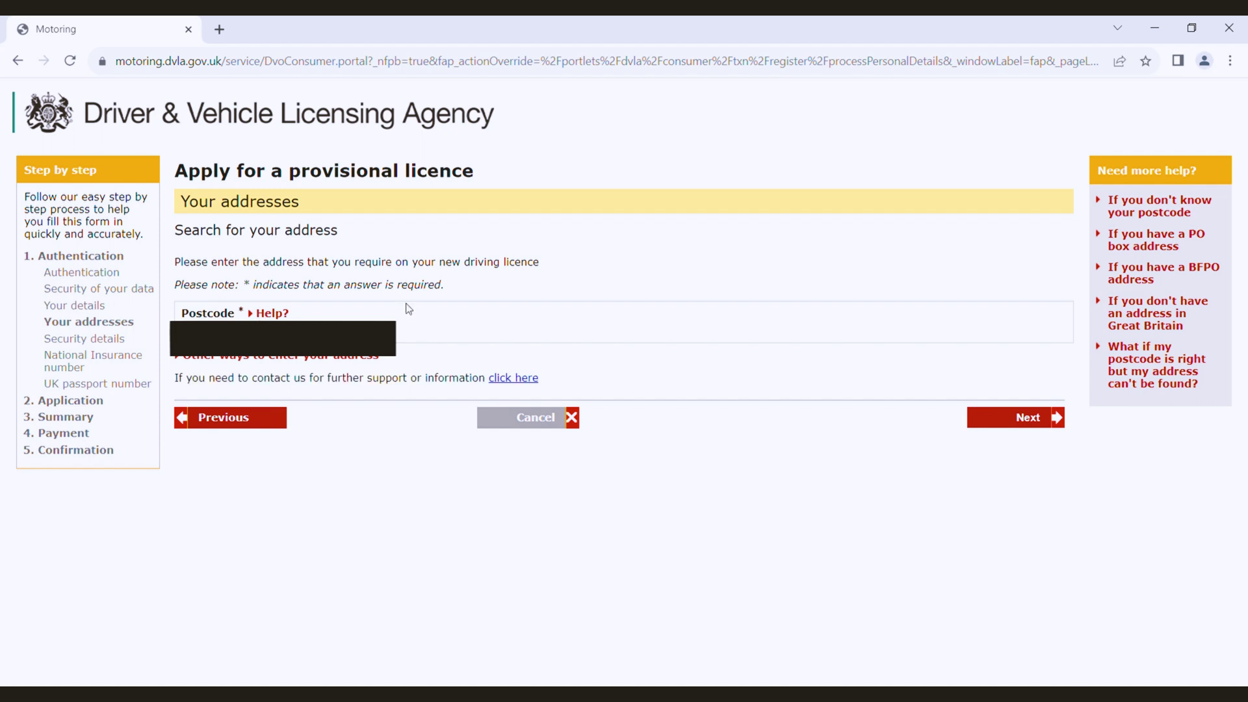
Step: Find the current address by postcode, select it from the results and confirm it
left_click(1007, 426)
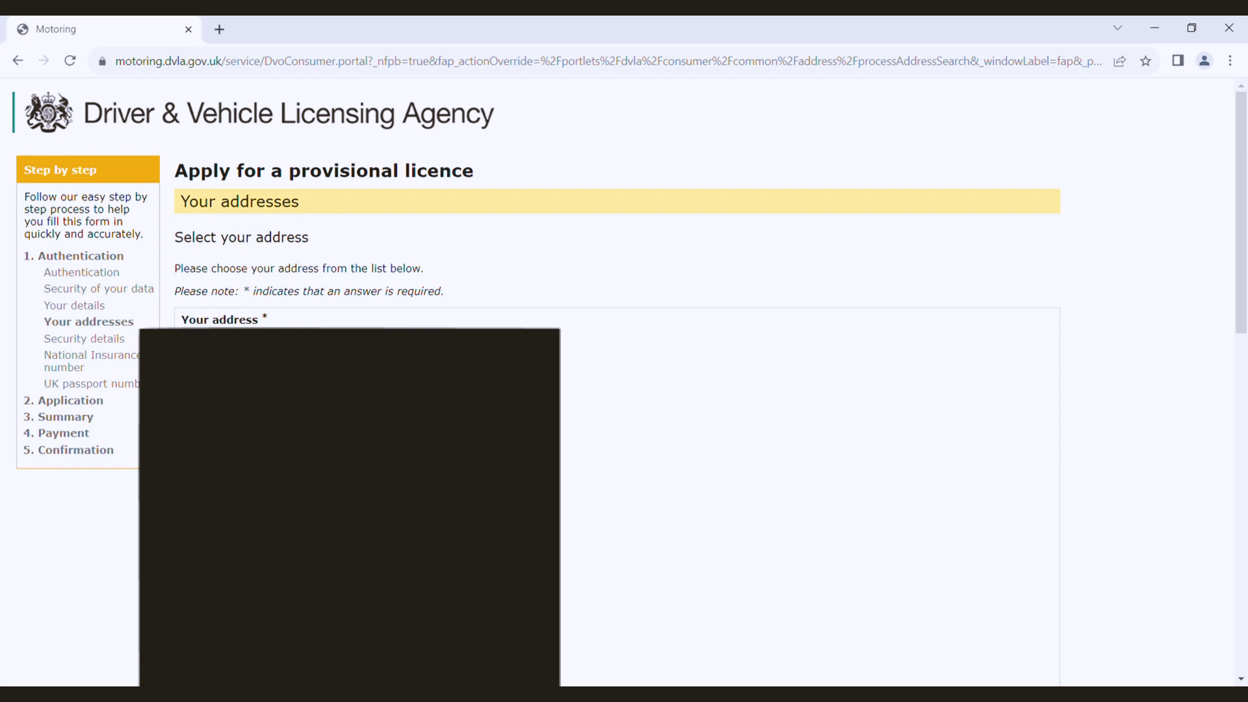
scroll(613, 498, "down", 15)
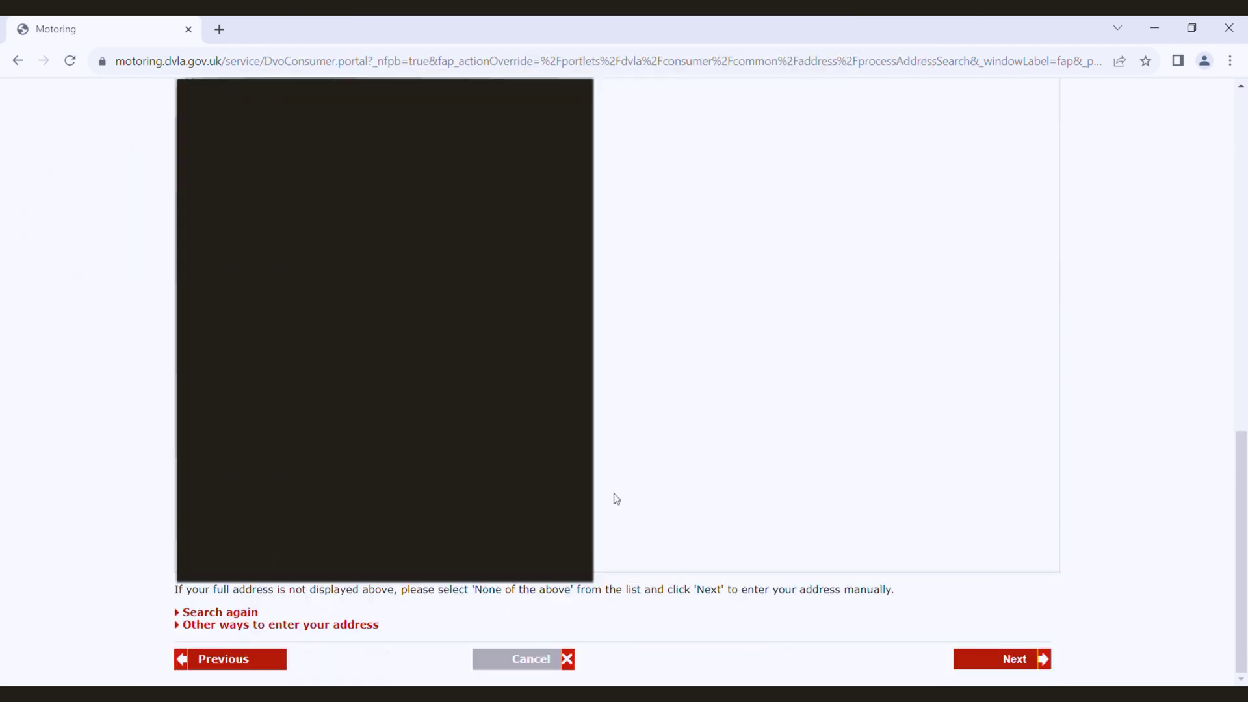
left_click(1014, 663)
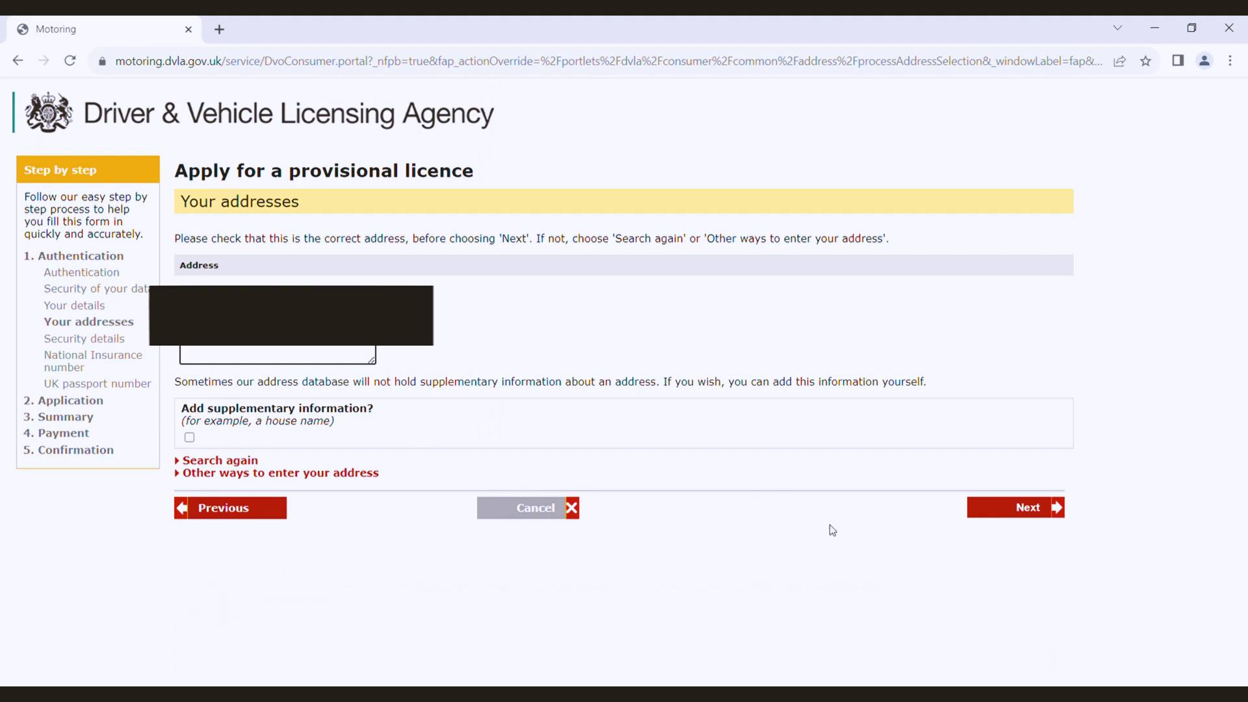
left_click(1036, 508)
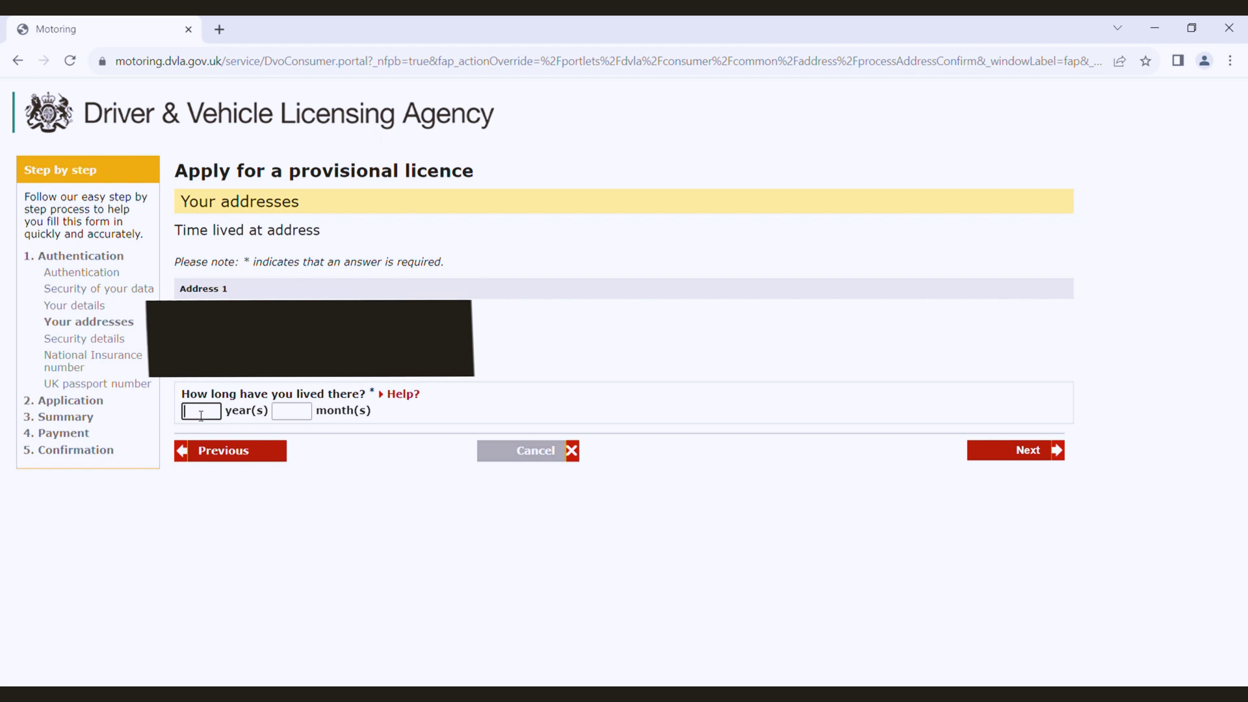
Step: Record 0 years 6 months as time lived at Address 1
type("6")
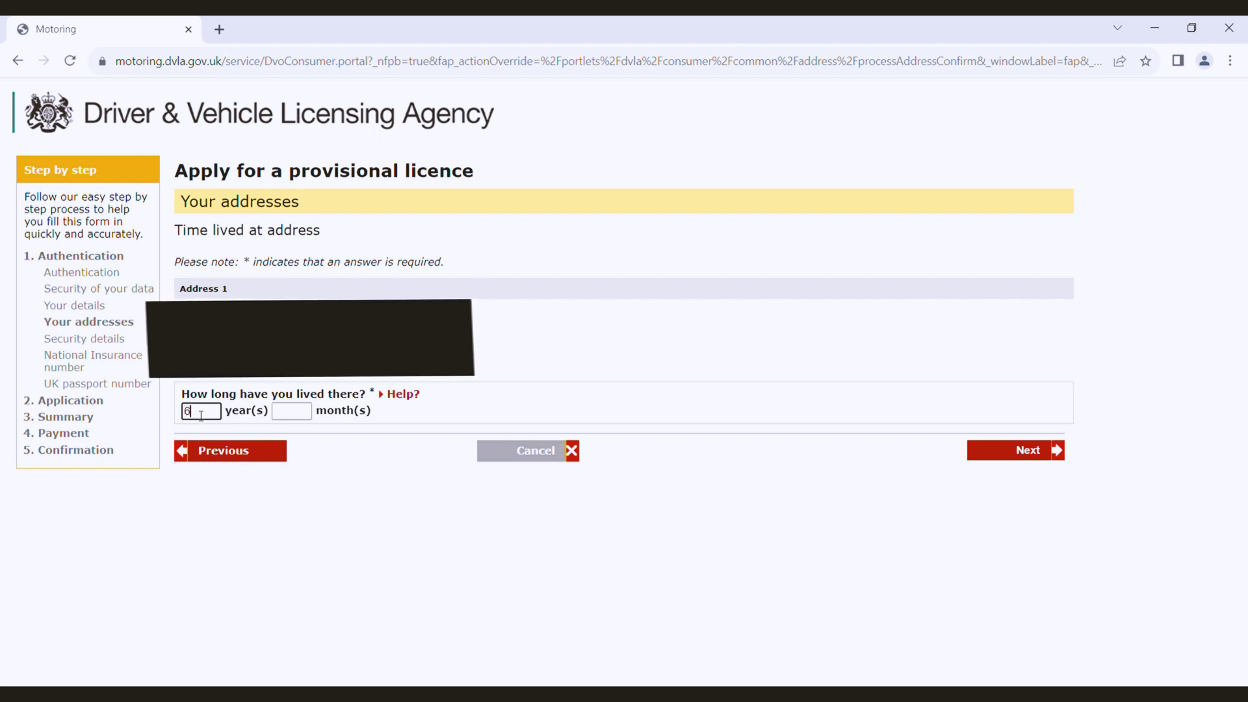
key("BackSpace")
type("0")
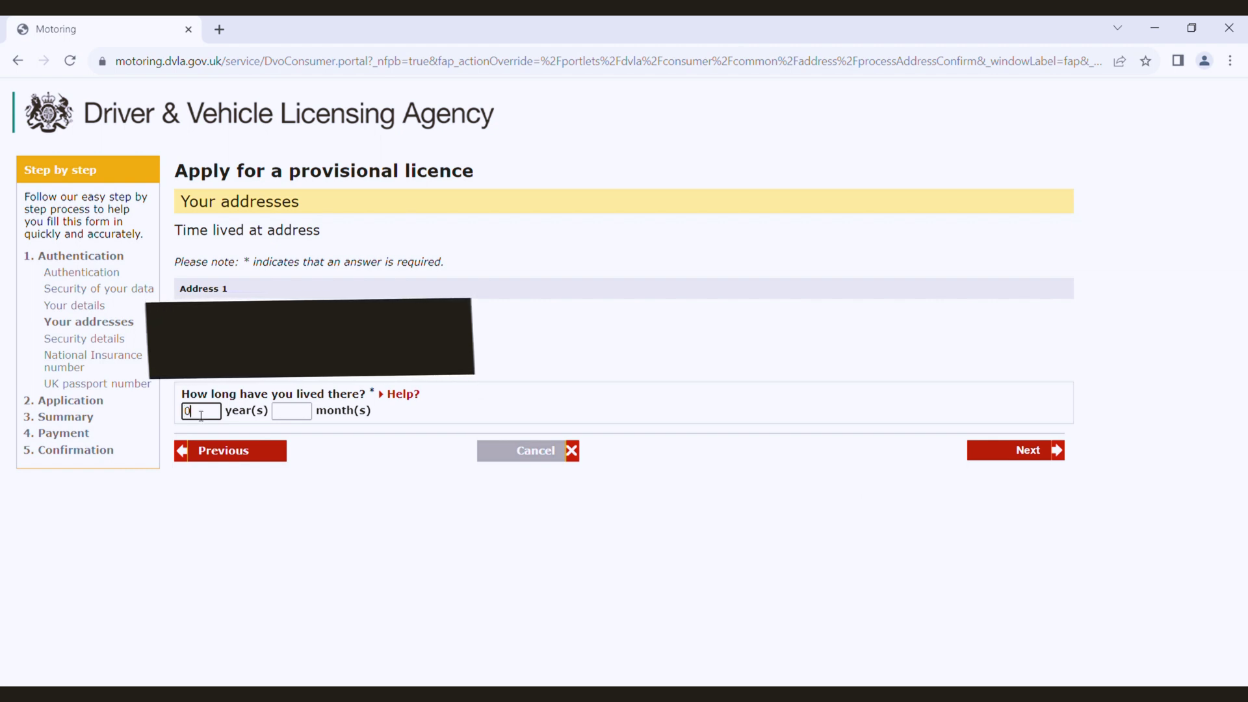
left_click(284, 413)
left_click(286, 412)
type("6")
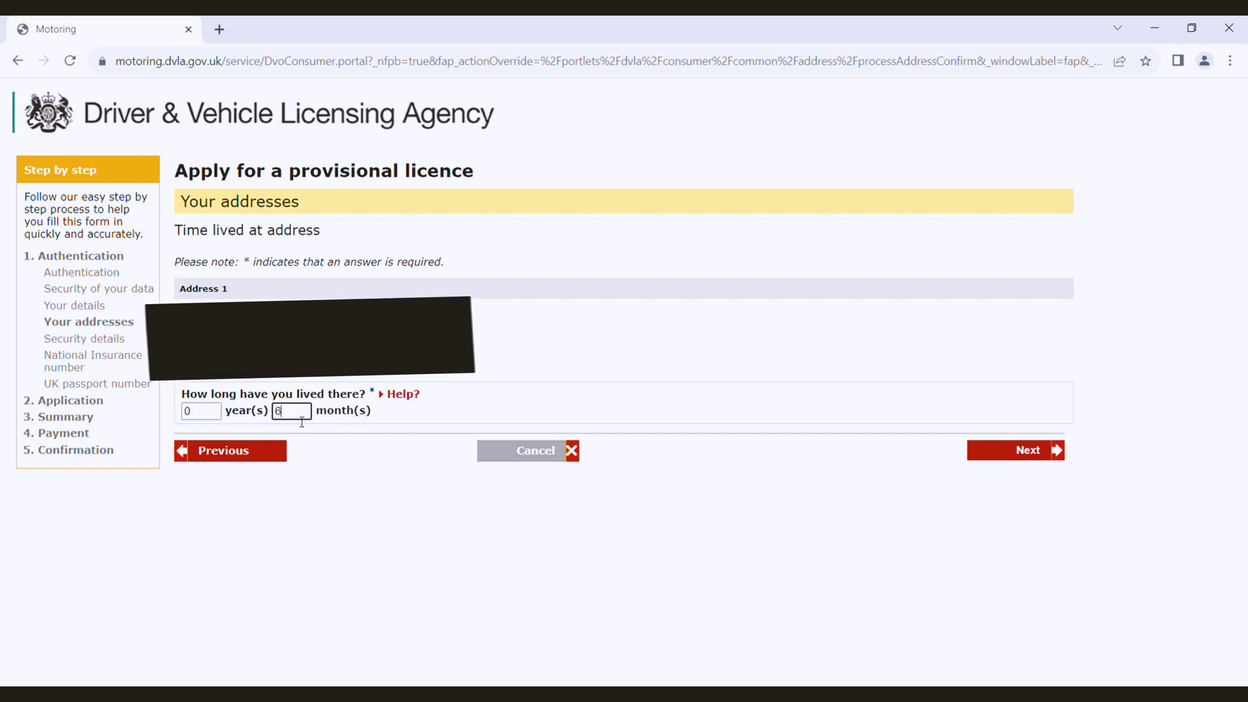
left_click(388, 568)
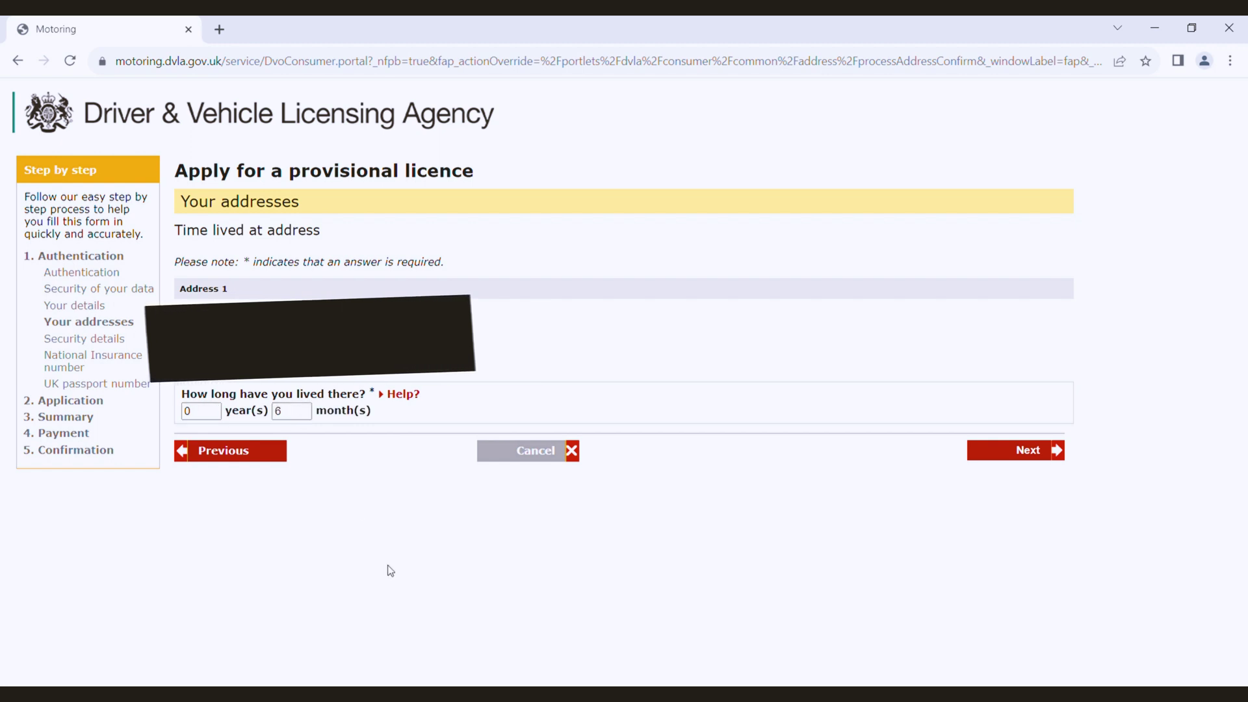
left_click(1050, 450)
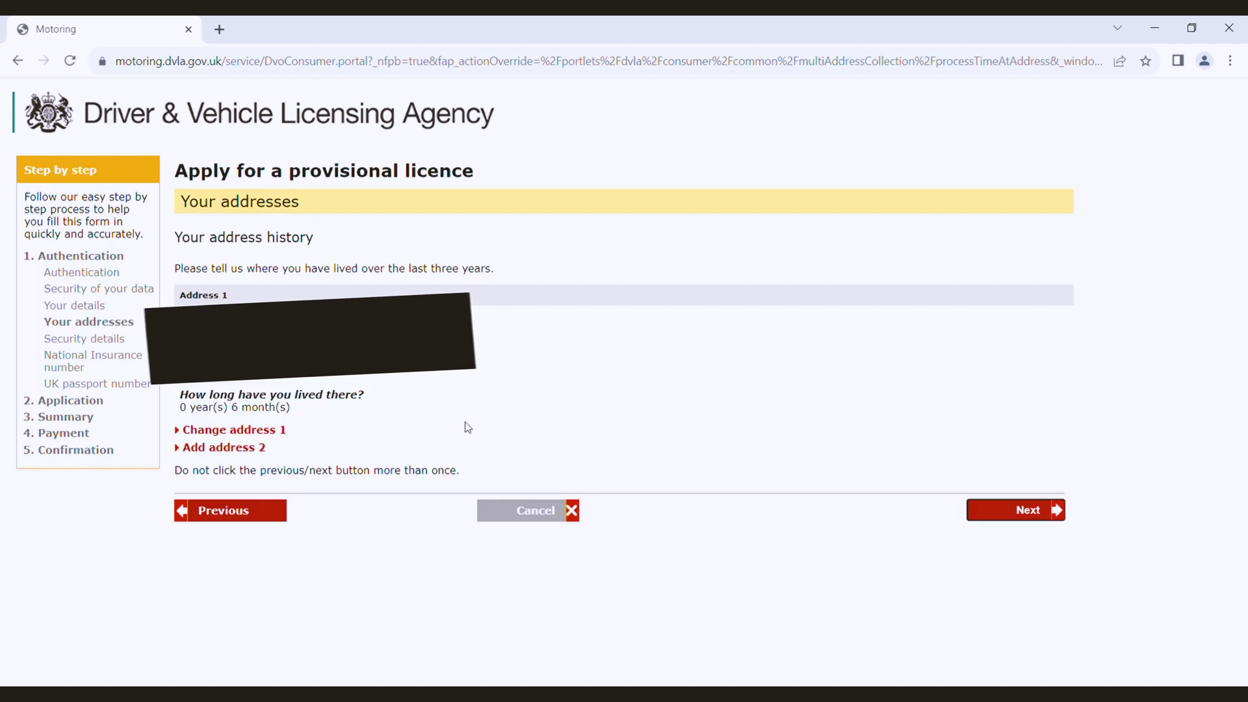
Step: Add a second, non-GB previous address in India
left_click(224, 447)
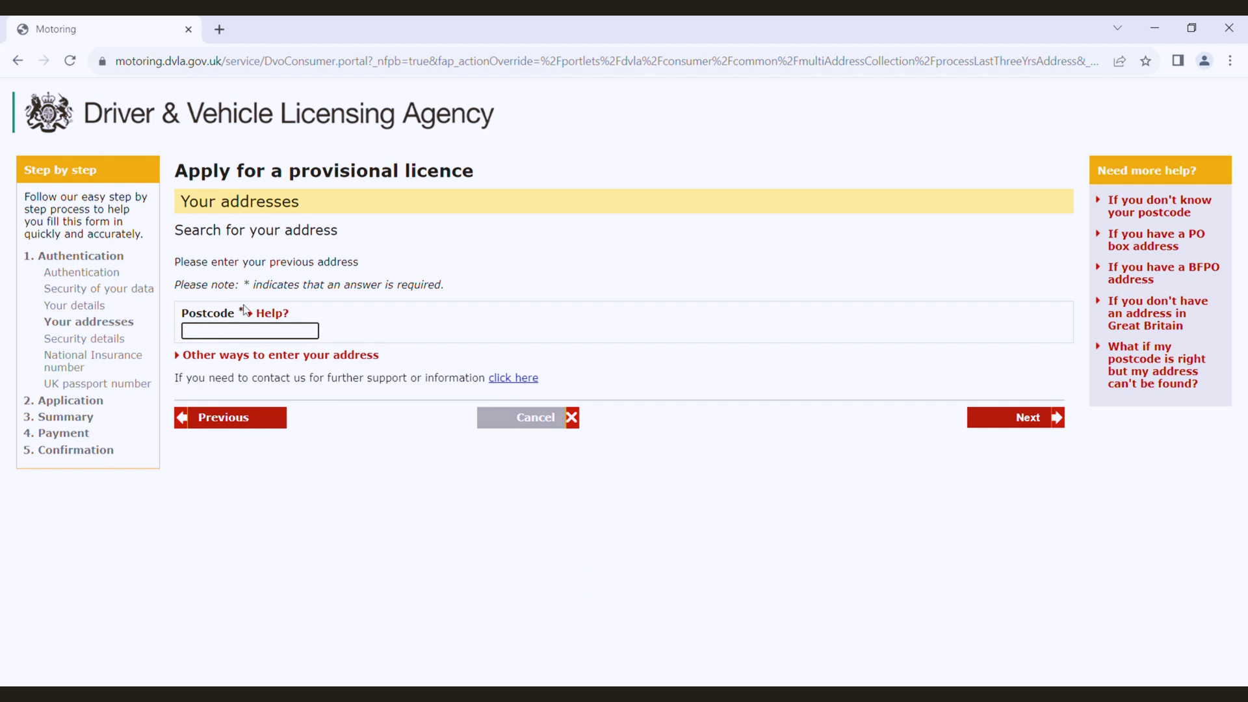
left_click(243, 359)
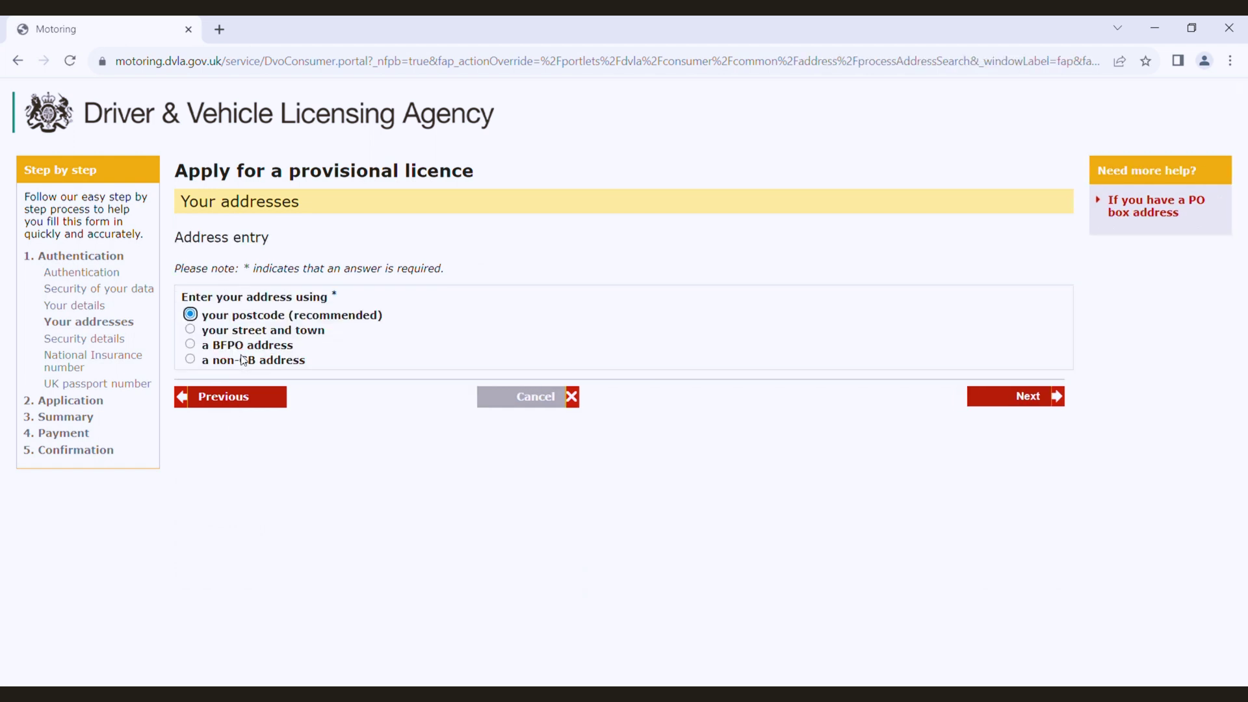
left_click(191, 361)
left_click(1012, 396)
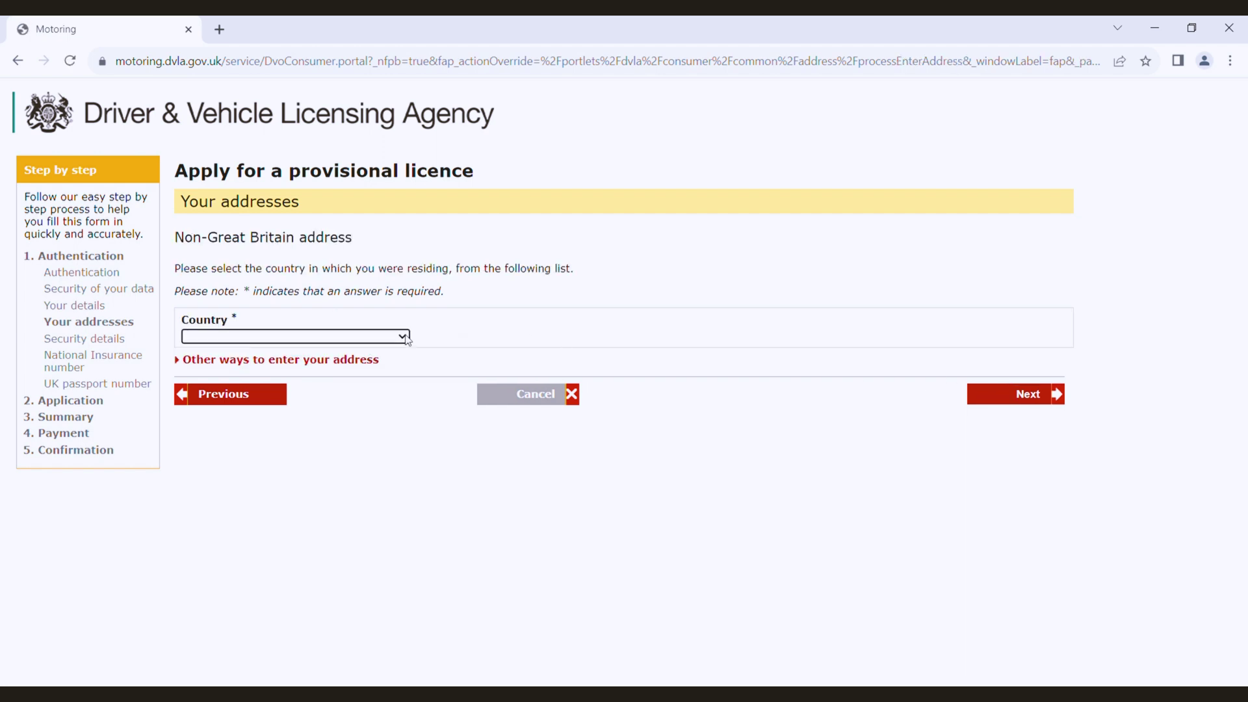
type("in")
left_click(1026, 392)
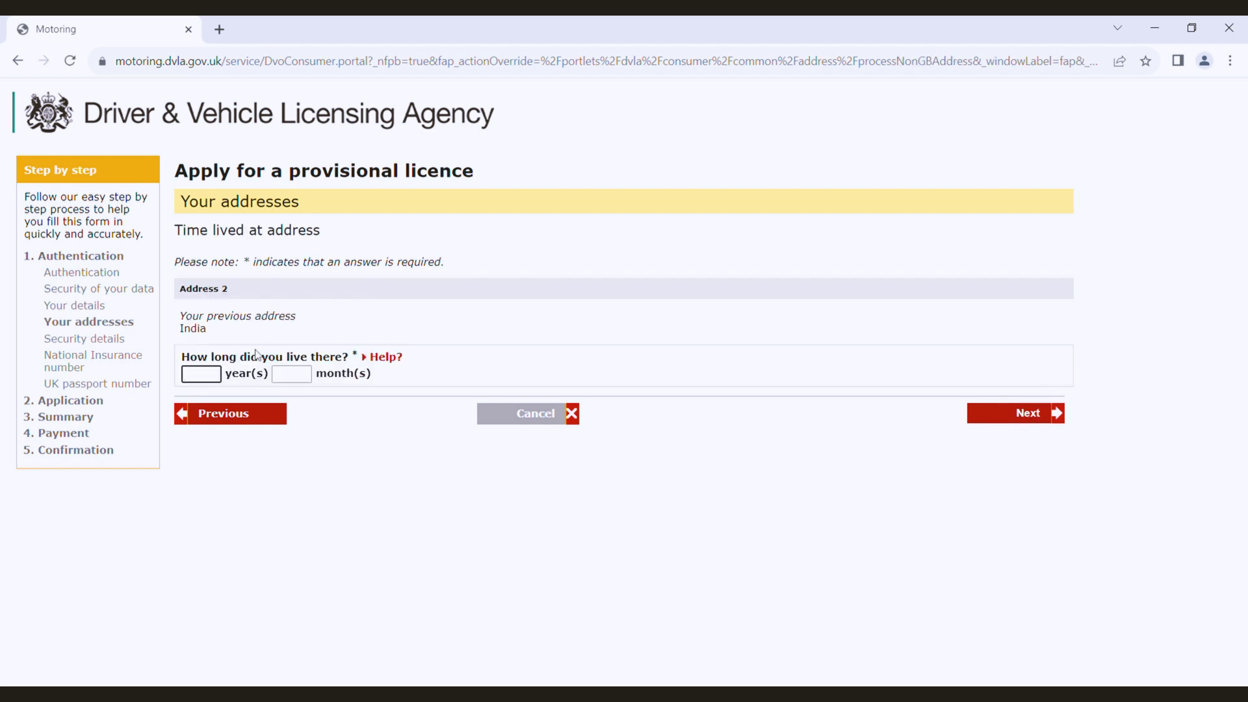
Step: Enter 10 years 5 months lived in India and submit the address history
type("10")
left_click(301, 382)
type("5")
left_click(473, 562)
left_click(1013, 419)
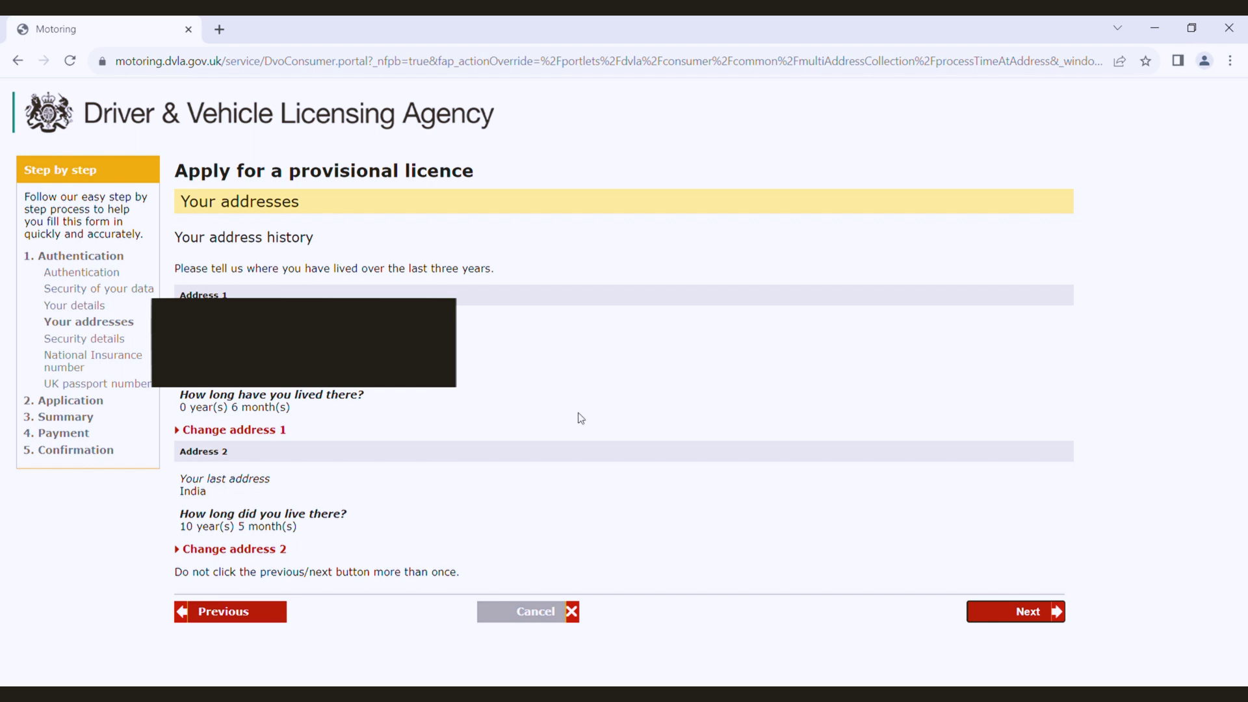
left_click(1020, 612)
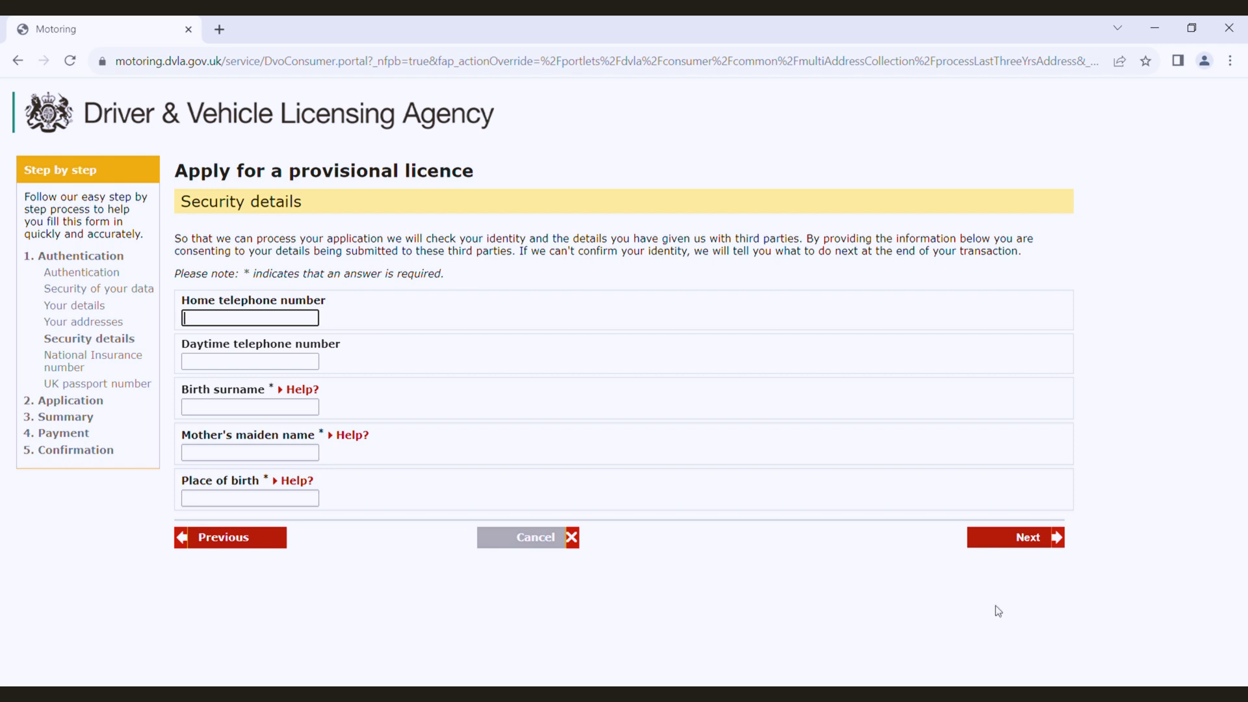
Step: Enter the home telephone number and the birth surname
left_click(295, 318)
type("+44 66266")
left_click(305, 411)
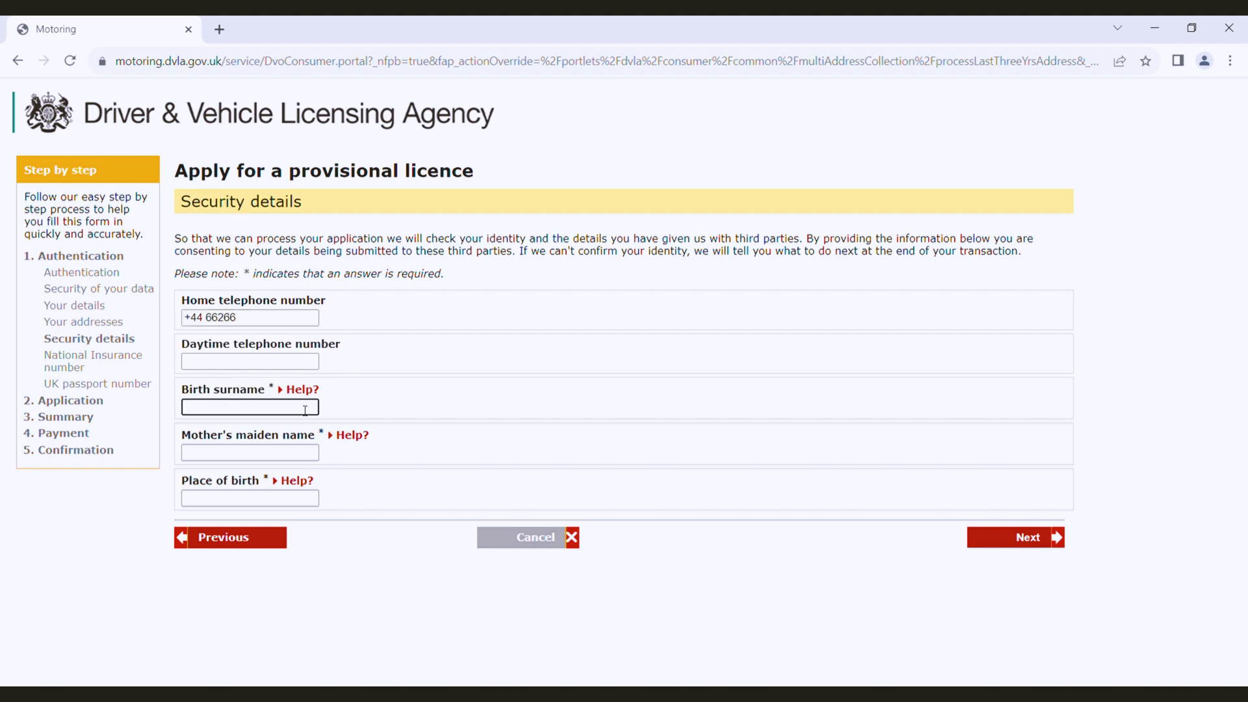
type("Mohammed")
Step: Enter the mother's maiden name and India as place of birth
left_click(274, 457)
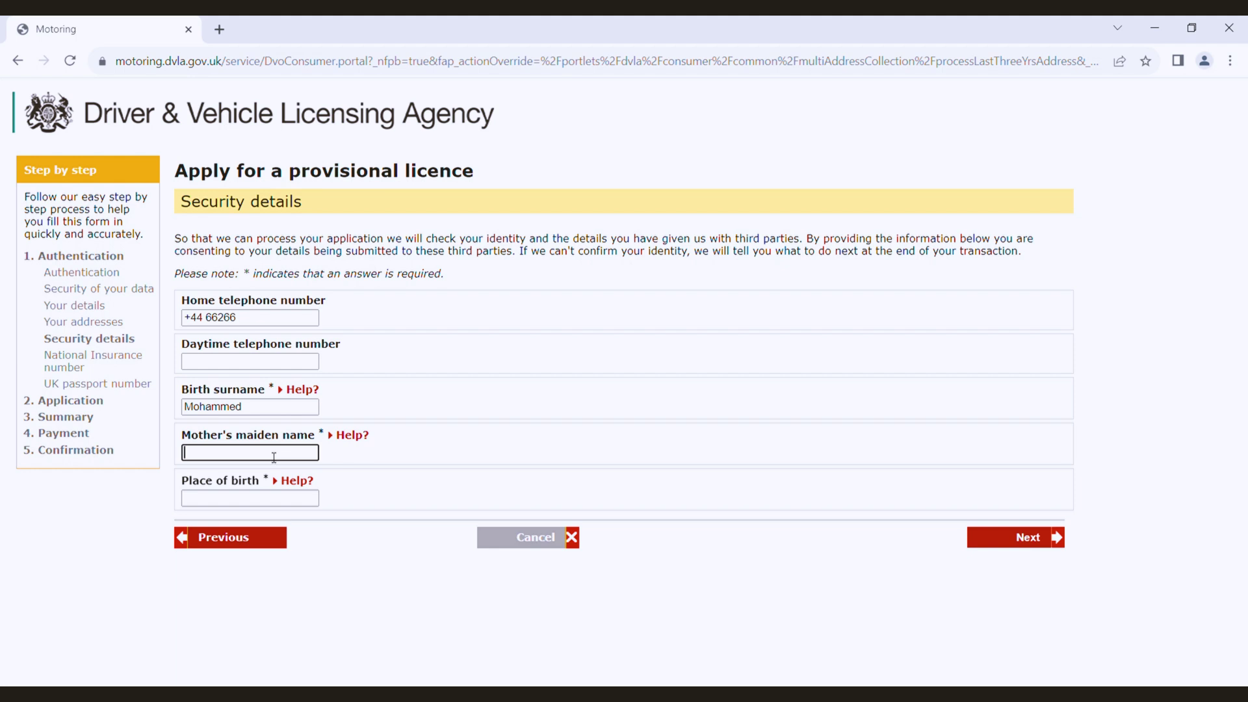
type("AAAAAA")
left_click(410, 577)
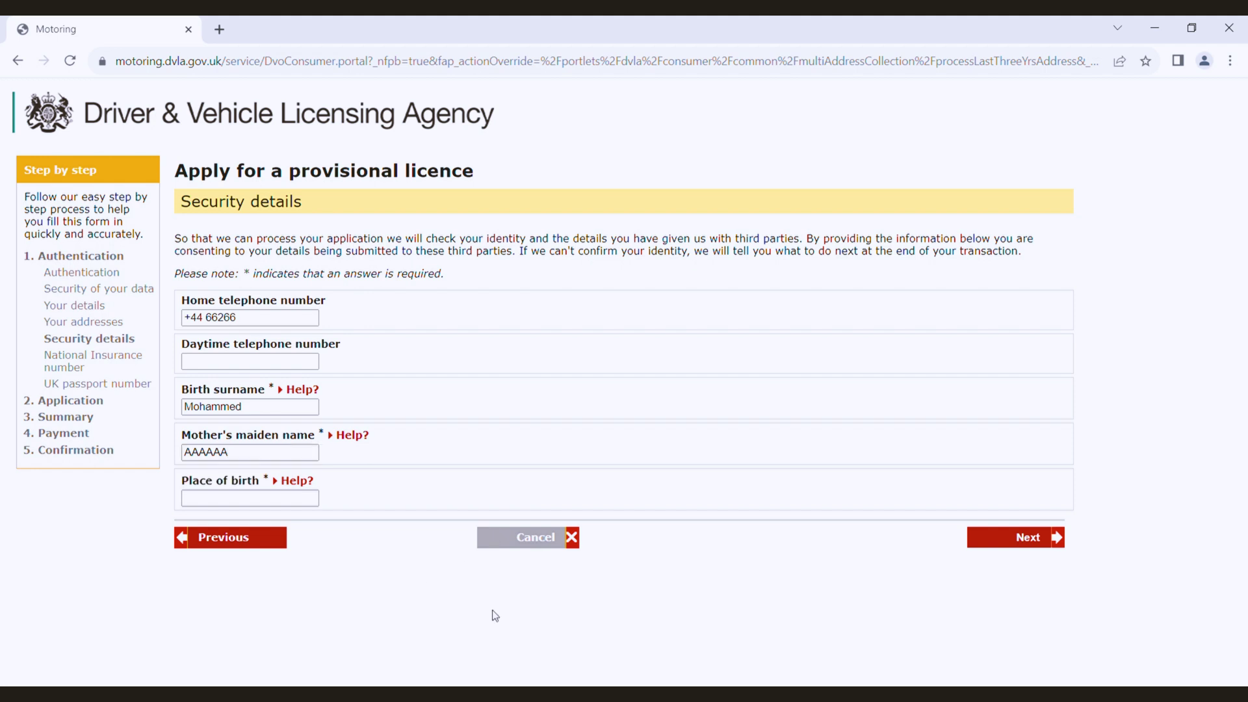
left_click(315, 502)
type("India")
left_click(384, 644)
Step: Submit security details, enter the National Insurance number, and skip the passport number
left_click(1013, 539)
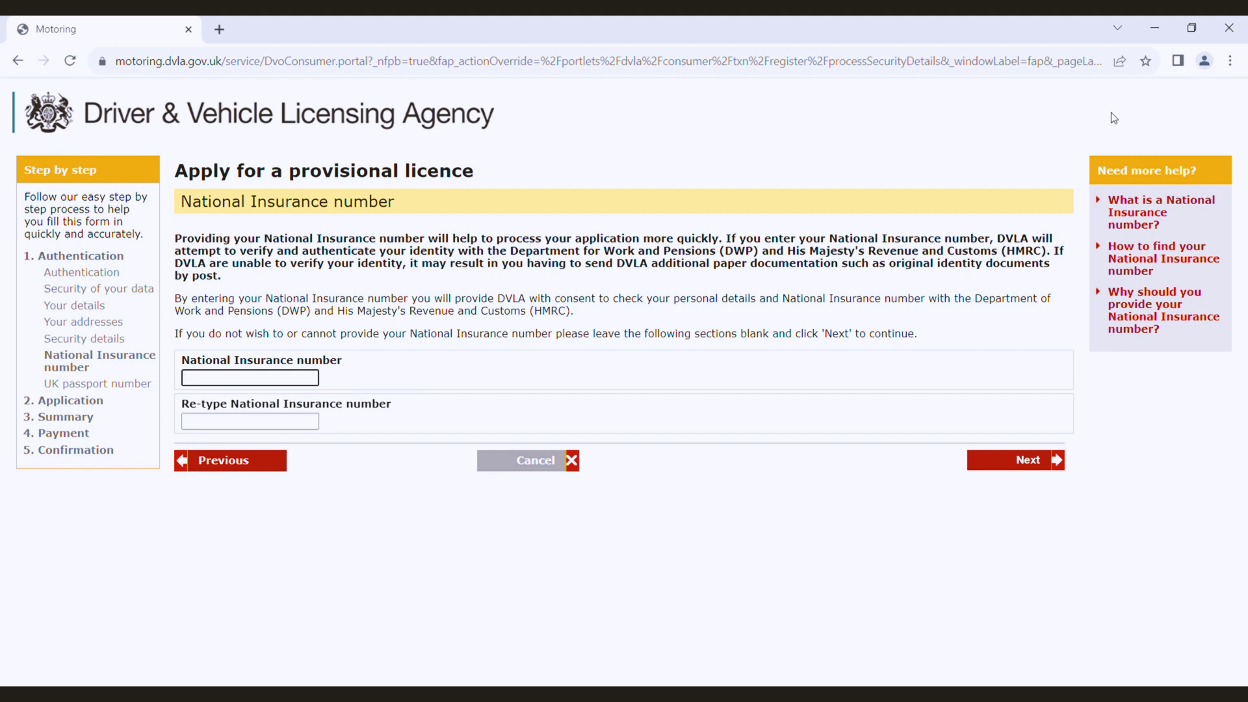
left_click(263, 379)
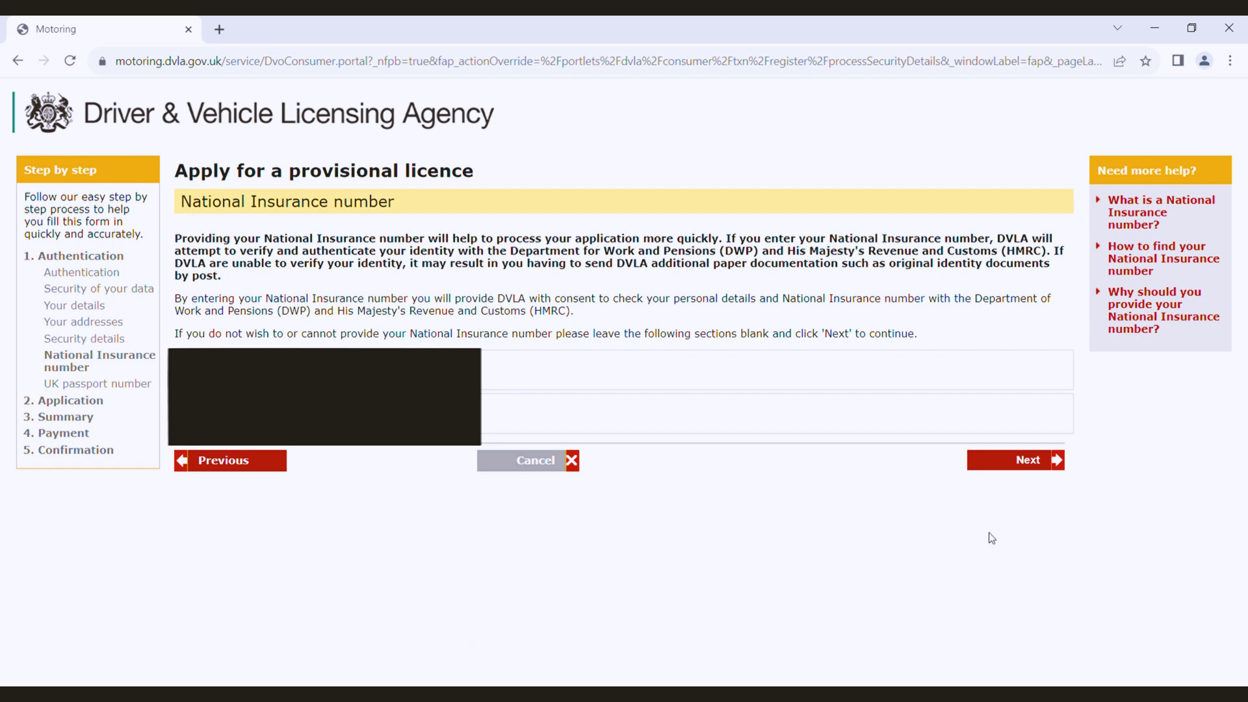
left_click(1051, 463)
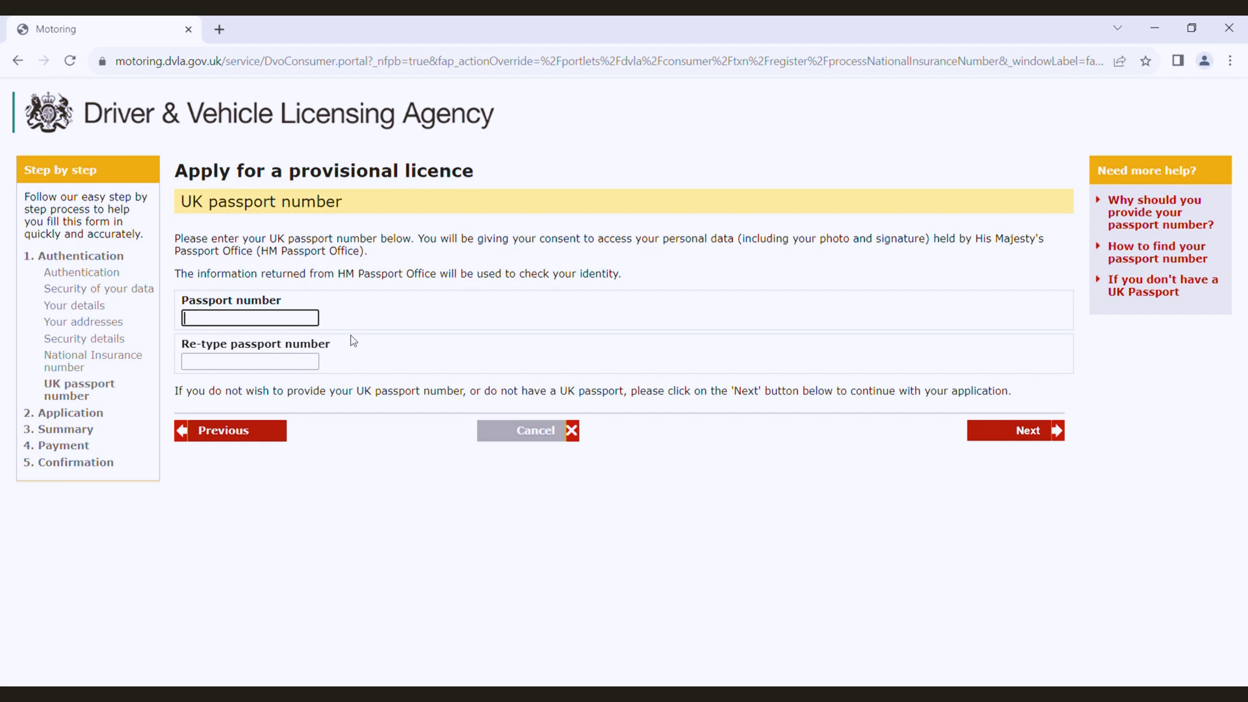
left_click(1038, 437)
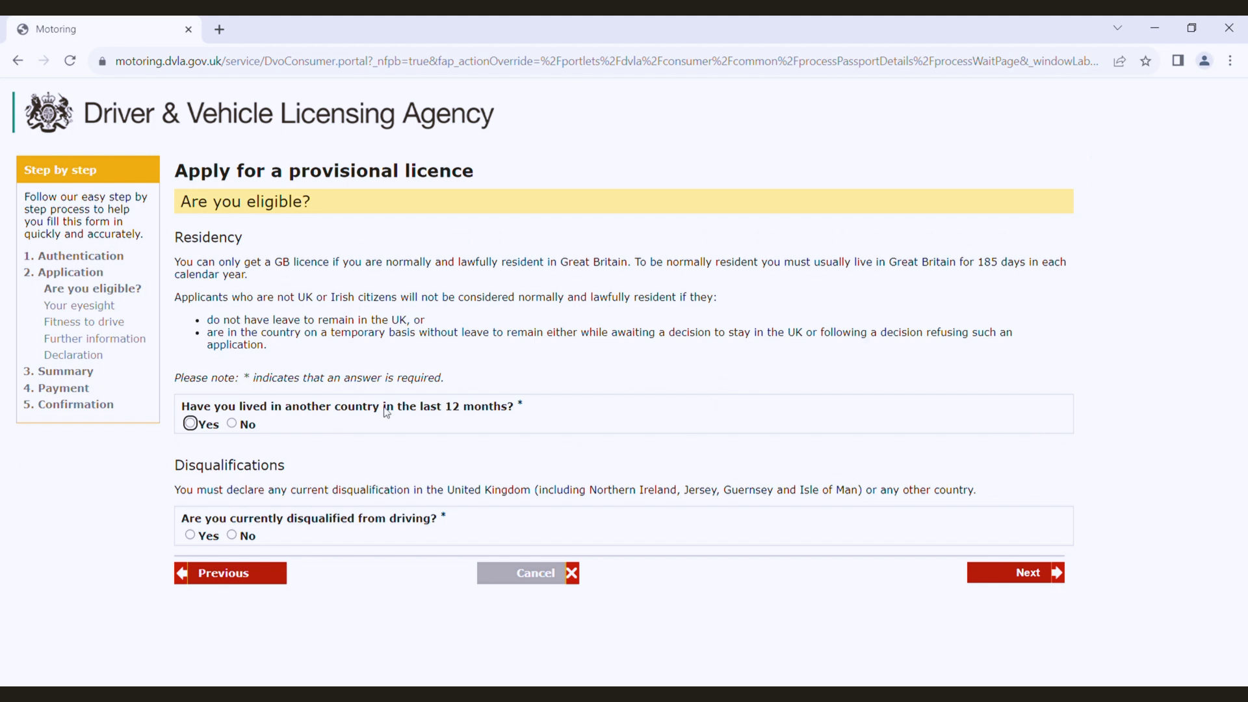
Step: Answer Yes to living abroad recently and No to being disqualified from driving
left_click(190, 425)
left_click(232, 535)
left_click(1028, 573)
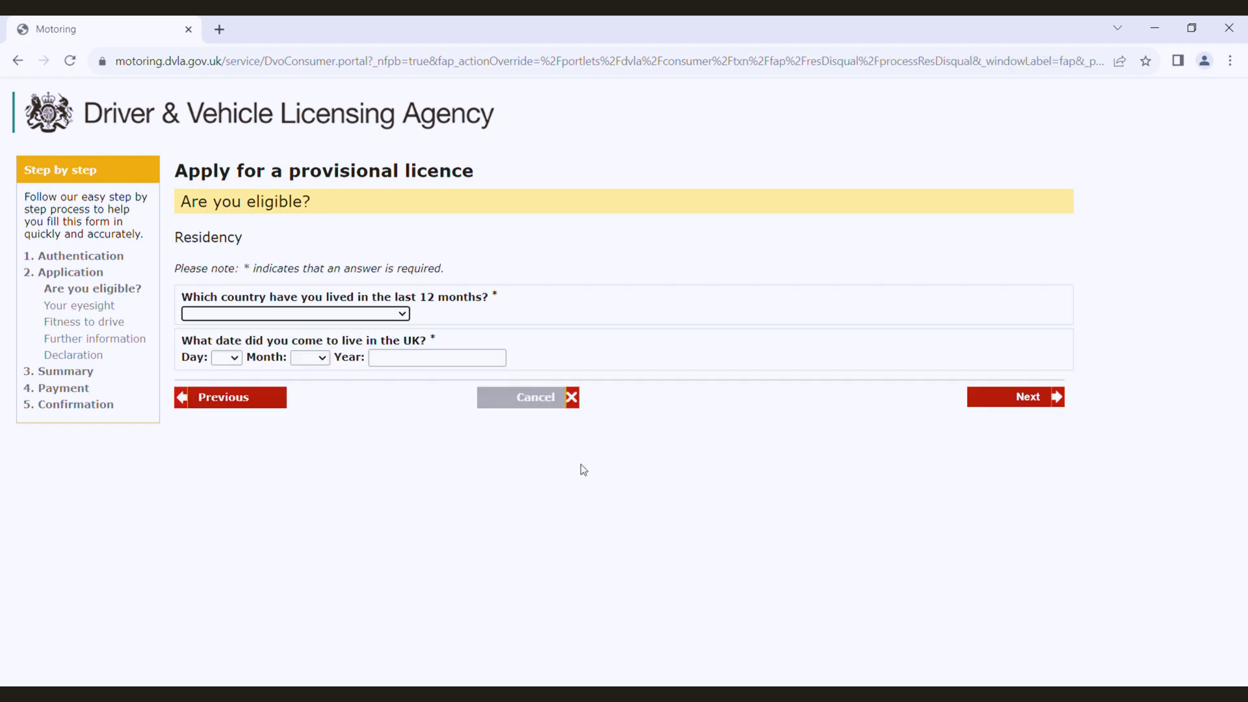
Step: Give India as the recent country and 13 Oct 2022 as UK arrival date
left_click(398, 319)
left_click(230, 362)
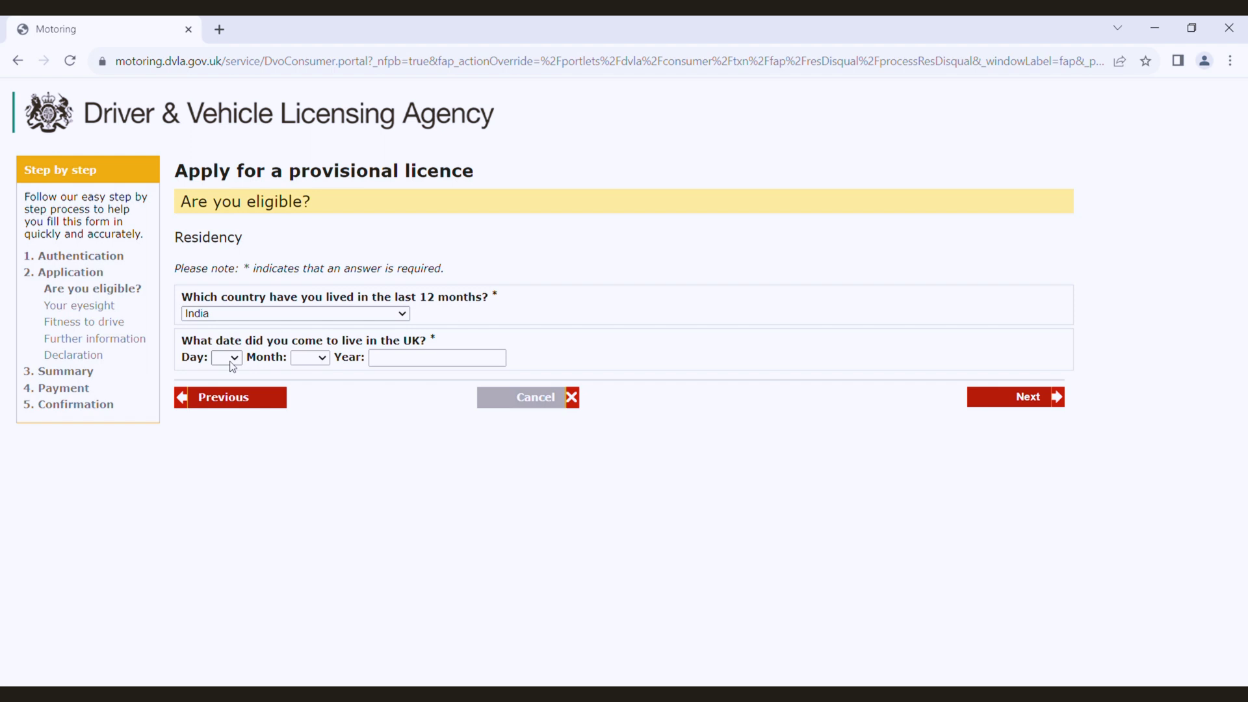
left_click(225, 556)
left_click(324, 357)
left_click(315, 509)
left_click(431, 365)
type("2022")
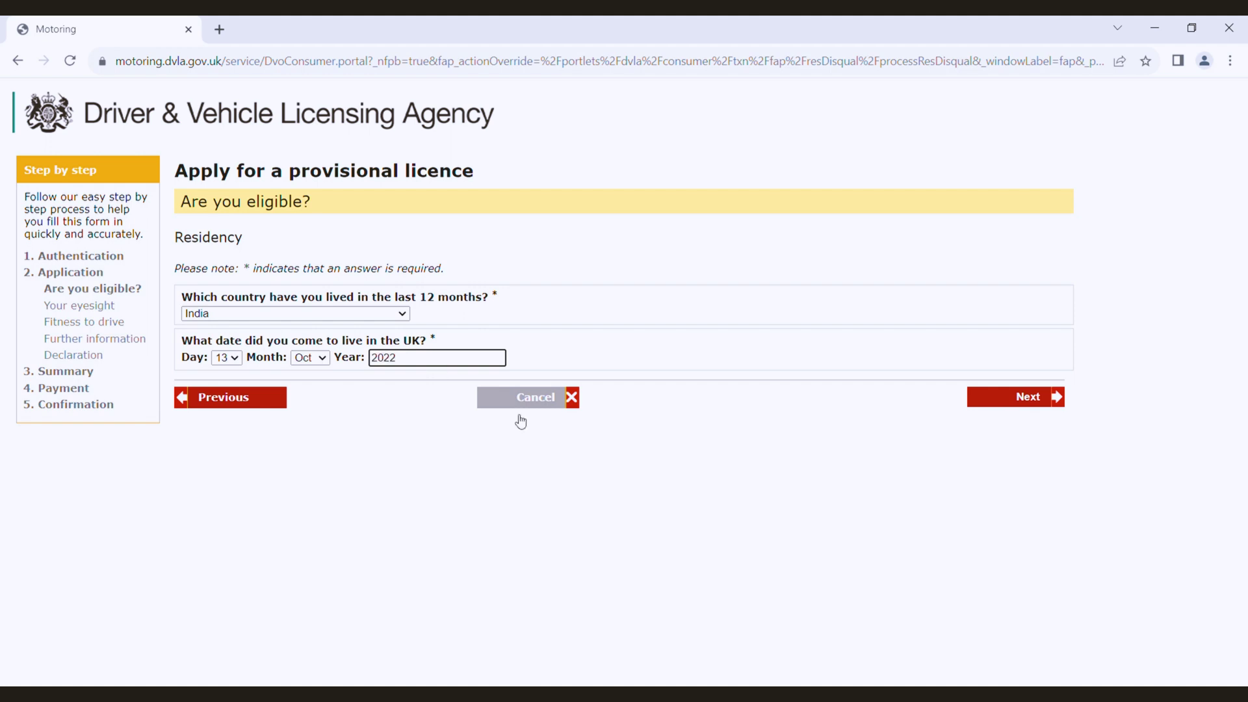
left_click(626, 507)
left_click(995, 399)
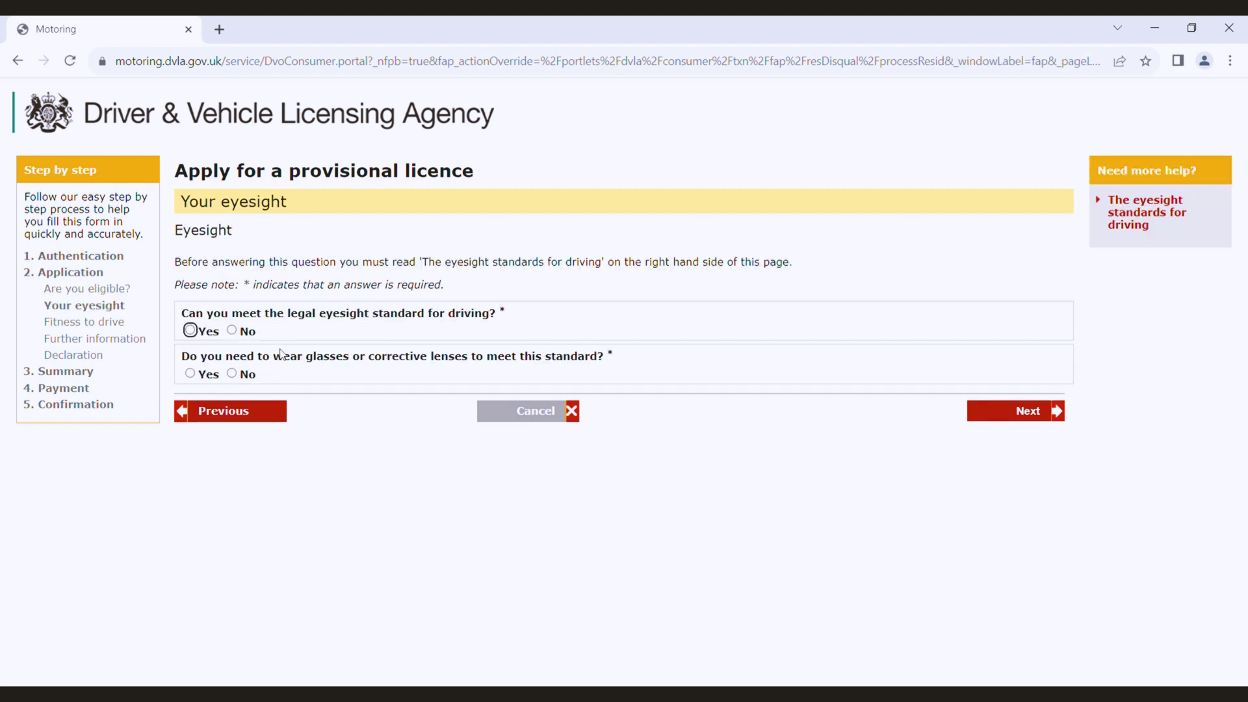
Step: Confirm meeting the eyesight standard without needing glasses or lenses
left_click(191, 331)
left_click(232, 373)
left_click(1008, 412)
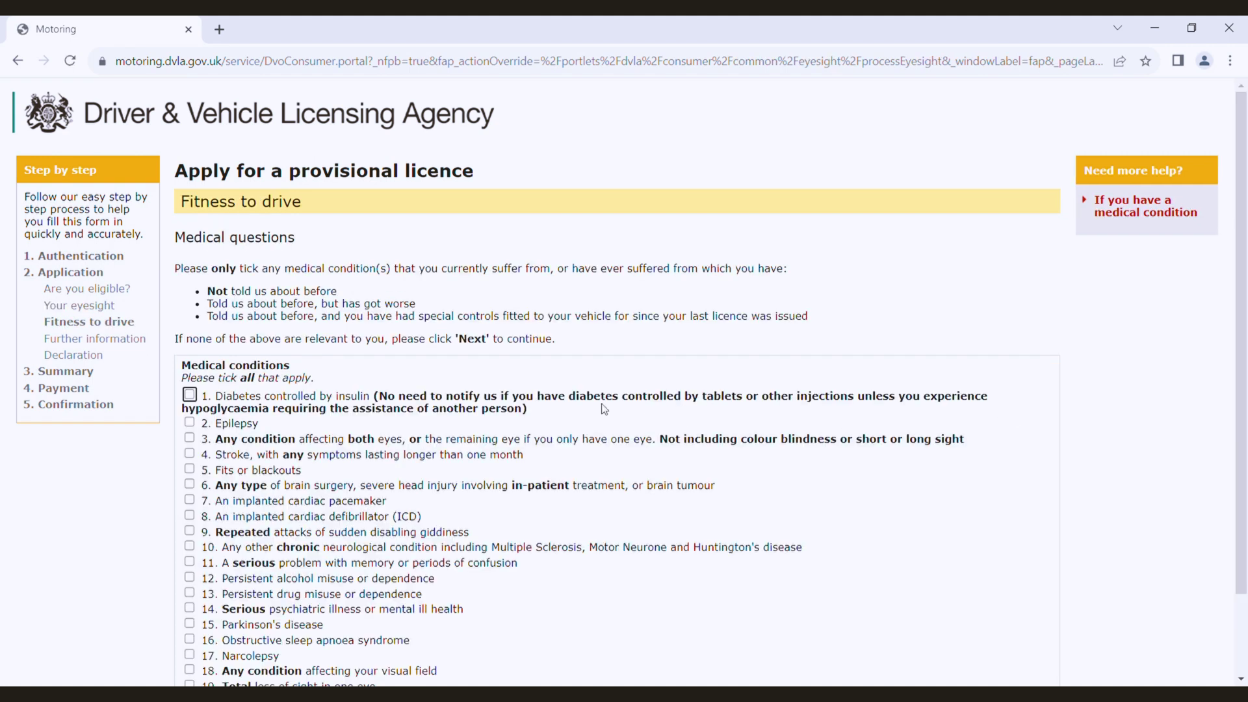
Step: Declare no medical conditions and confirm the medical declaration
scroll(605, 409, "down", 2)
scroll(604, 409, "down", 2)
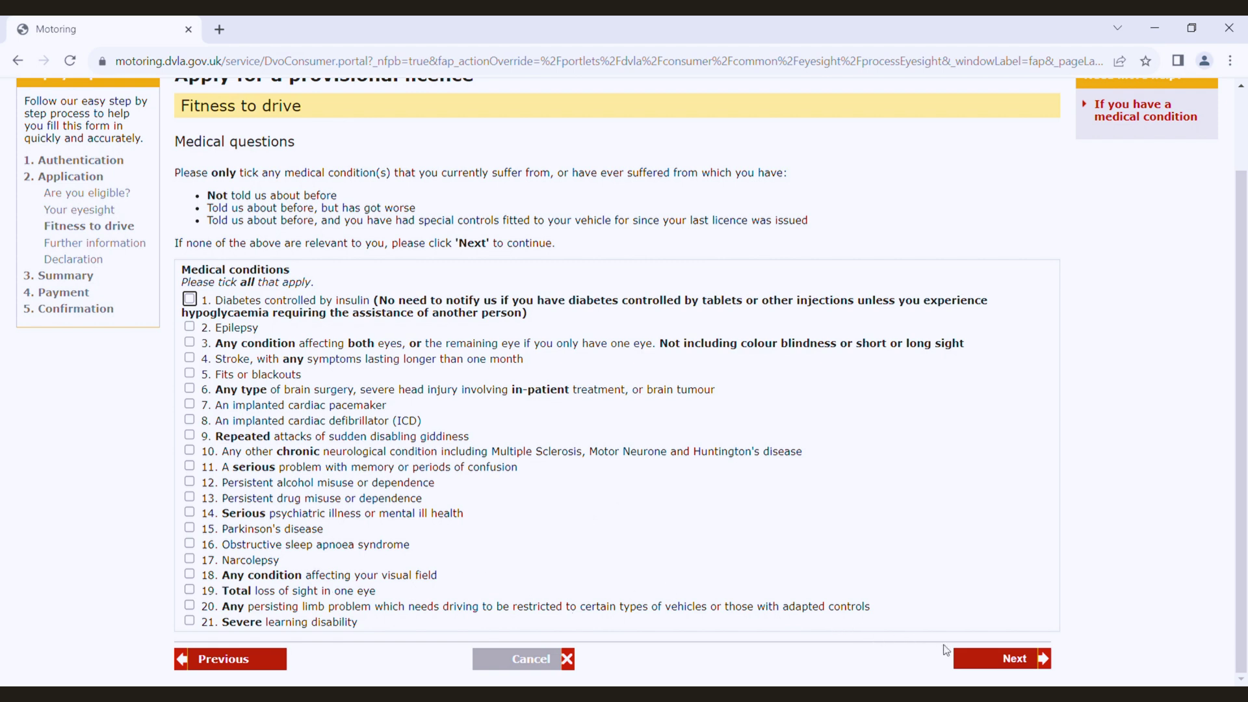
left_click(985, 658)
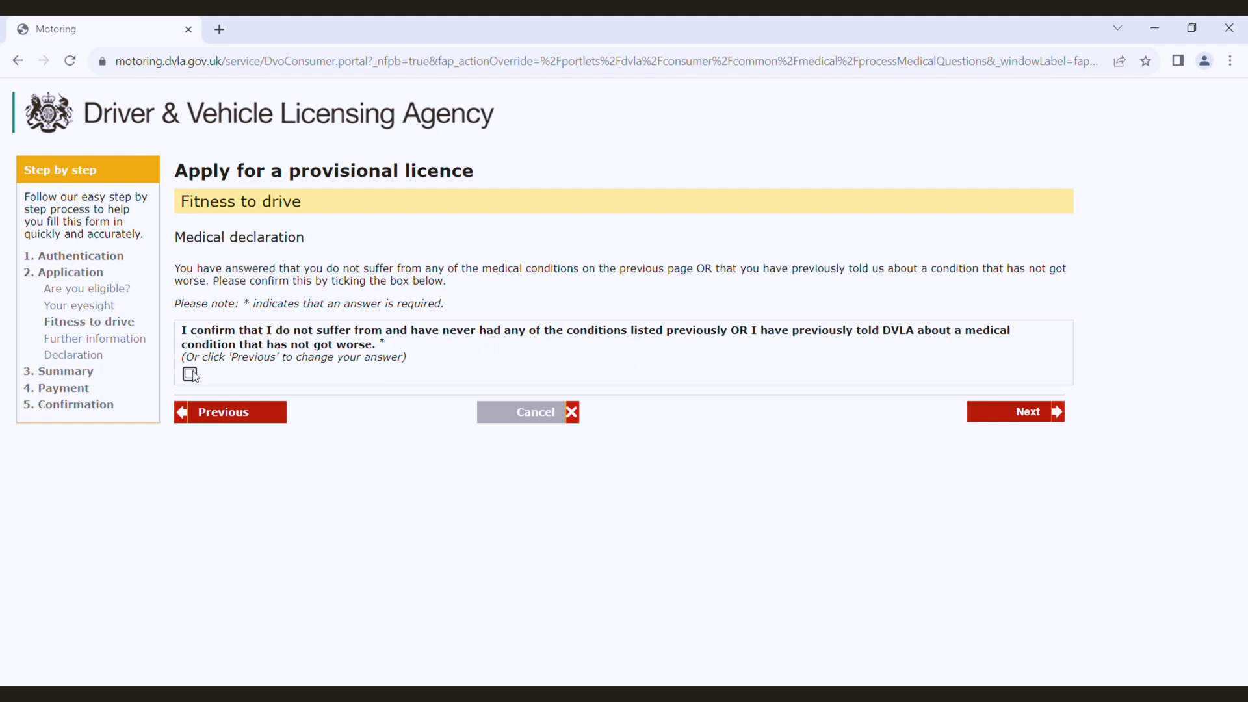
left_click(192, 375)
left_click(1008, 413)
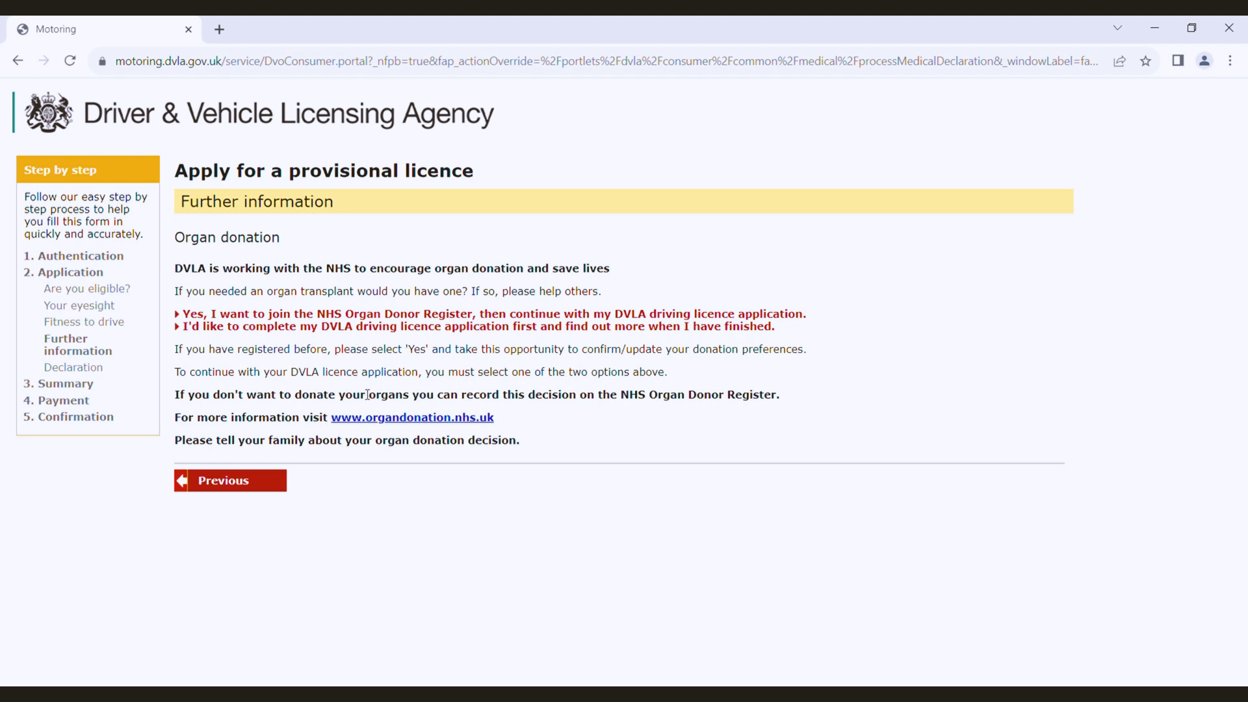
Step: Defer organ donation until the application is done and enter the email address
left_click(311, 328)
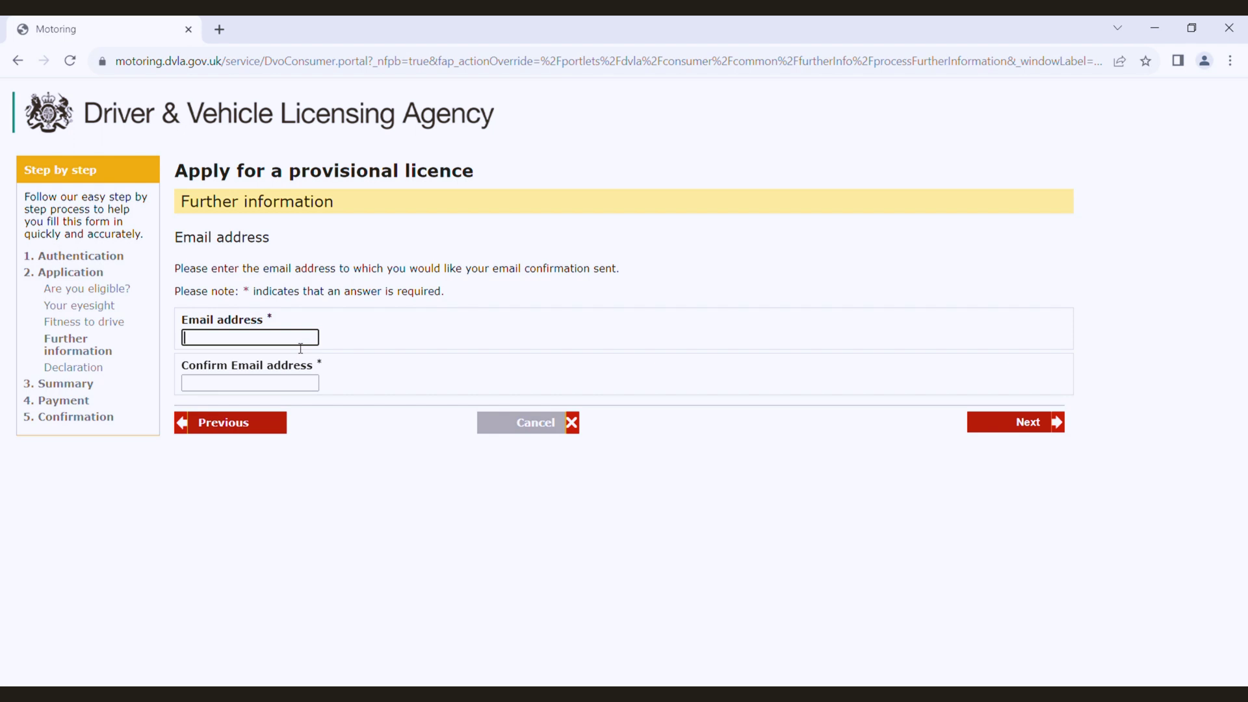
key("ctrl+a")
Step: Re-enter the same email address in the confirmation field and submit it
left_click(276, 384)
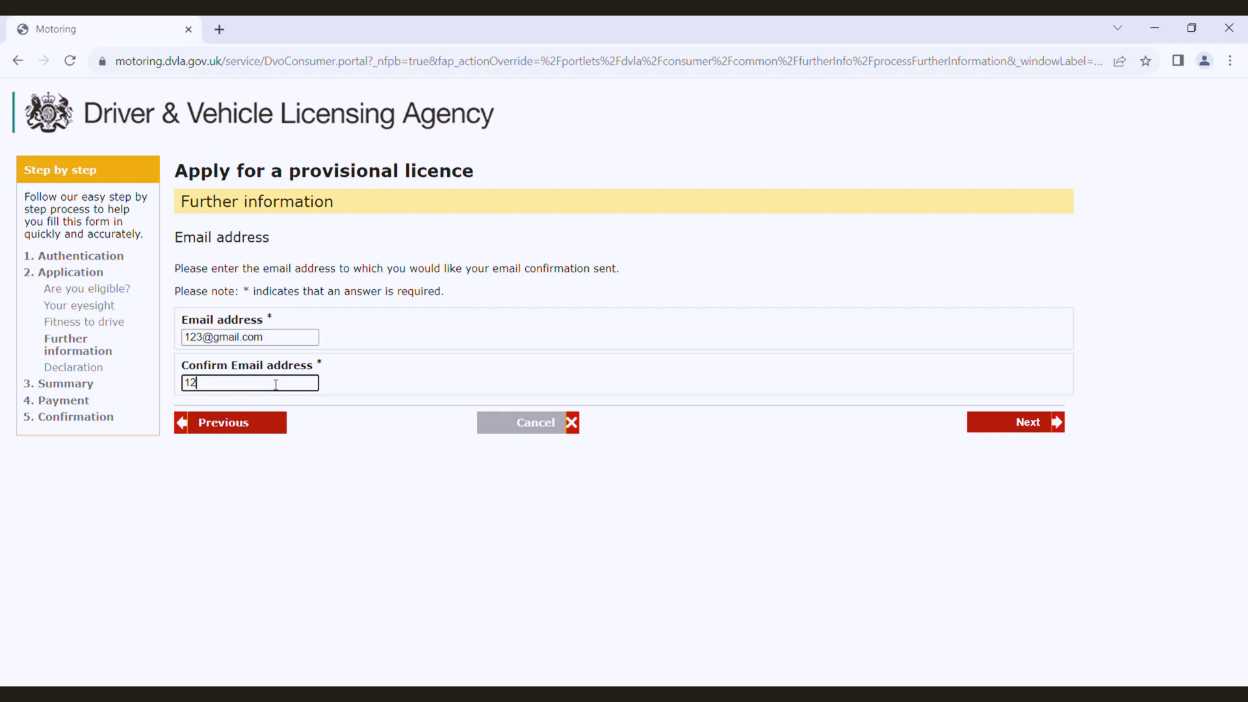
left_click(413, 513)
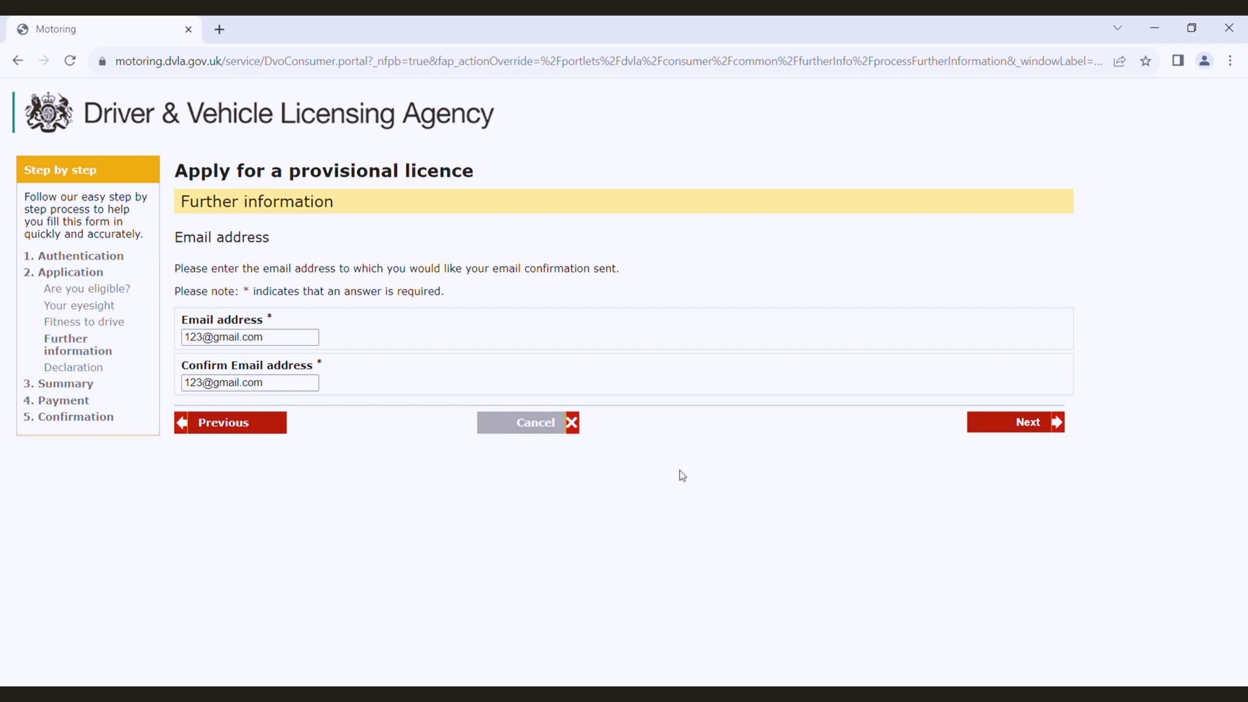
left_click(977, 423)
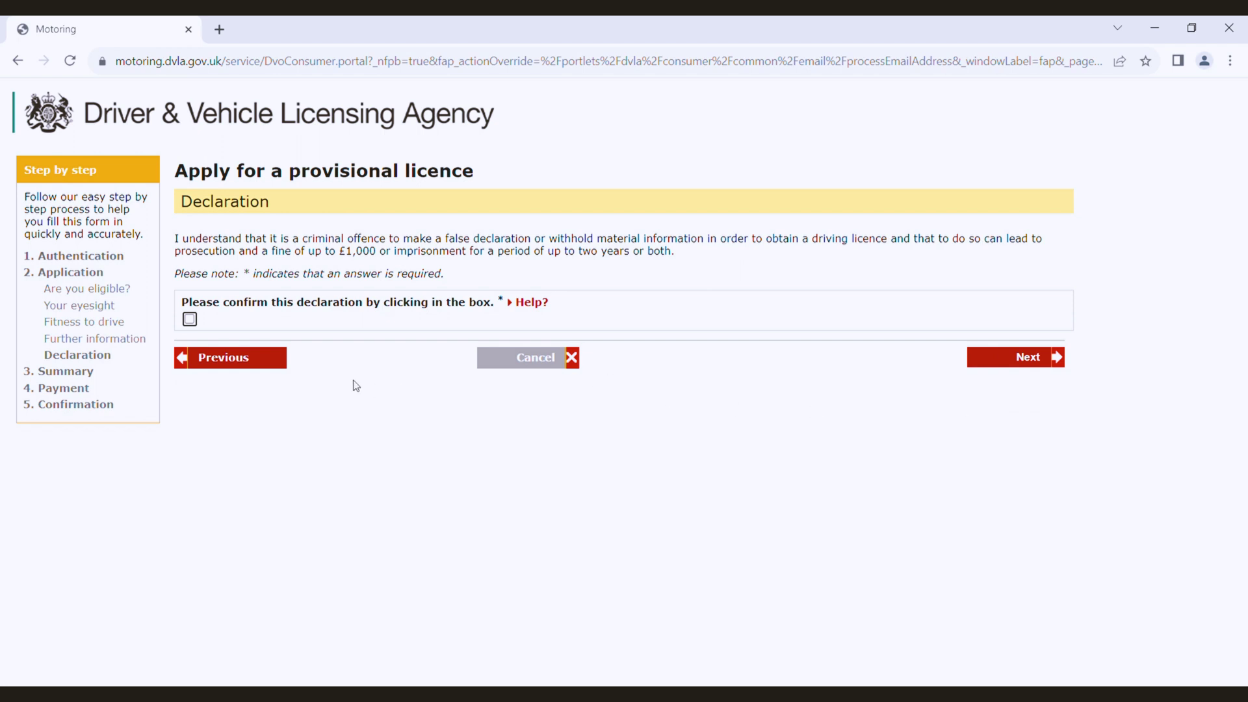
Step: Agree to the declaration, review the Check your answers summary, and continue to payment
left_click(190, 320)
left_click(1001, 362)
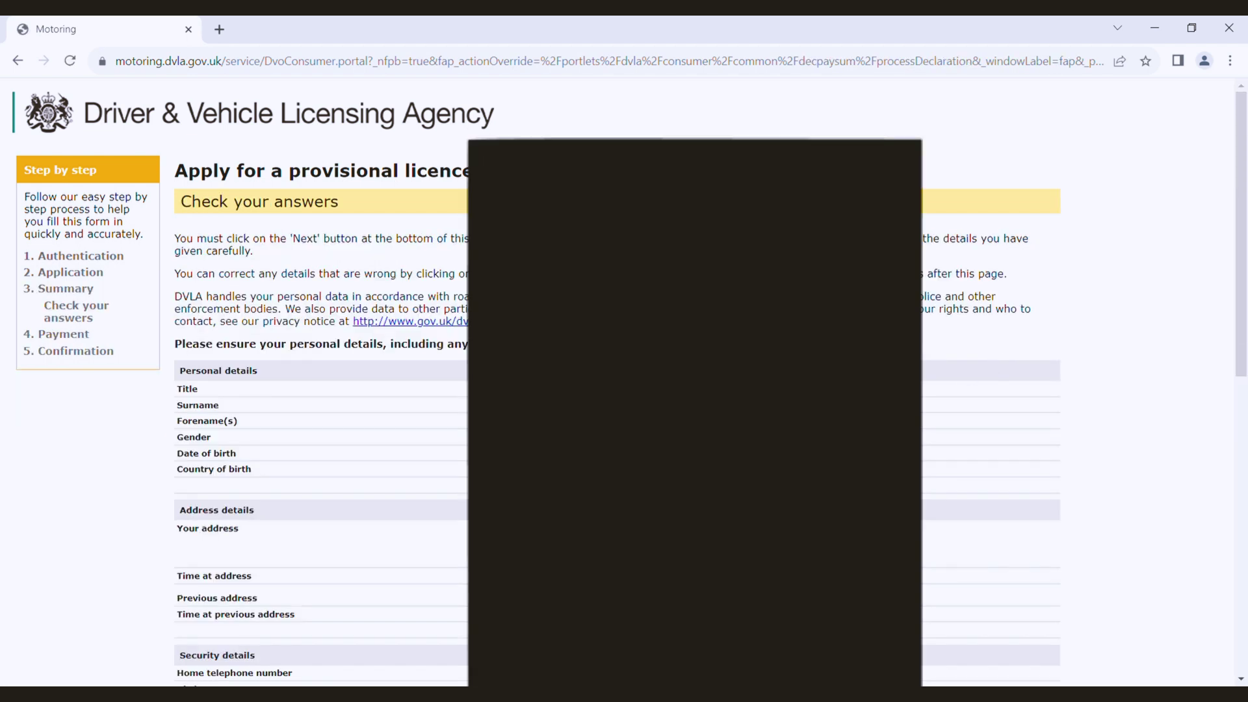
scroll(624, 381, "down", 3)
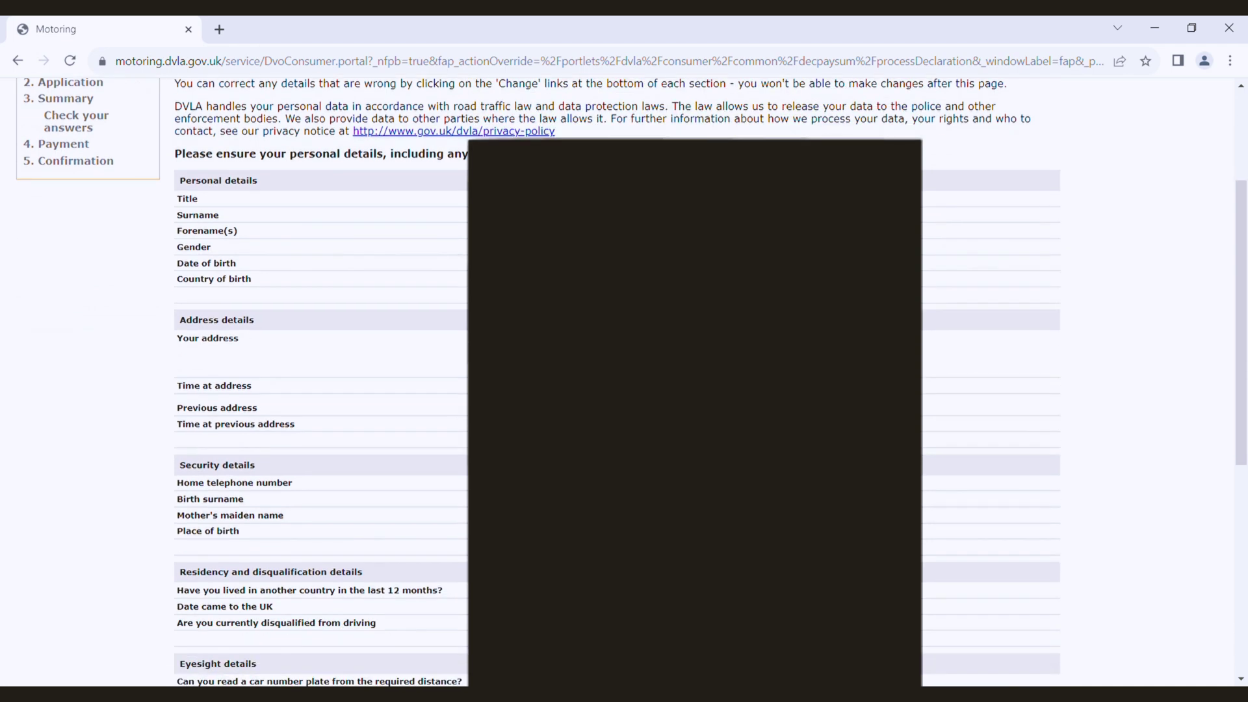
scroll(624, 381, "down", 7)
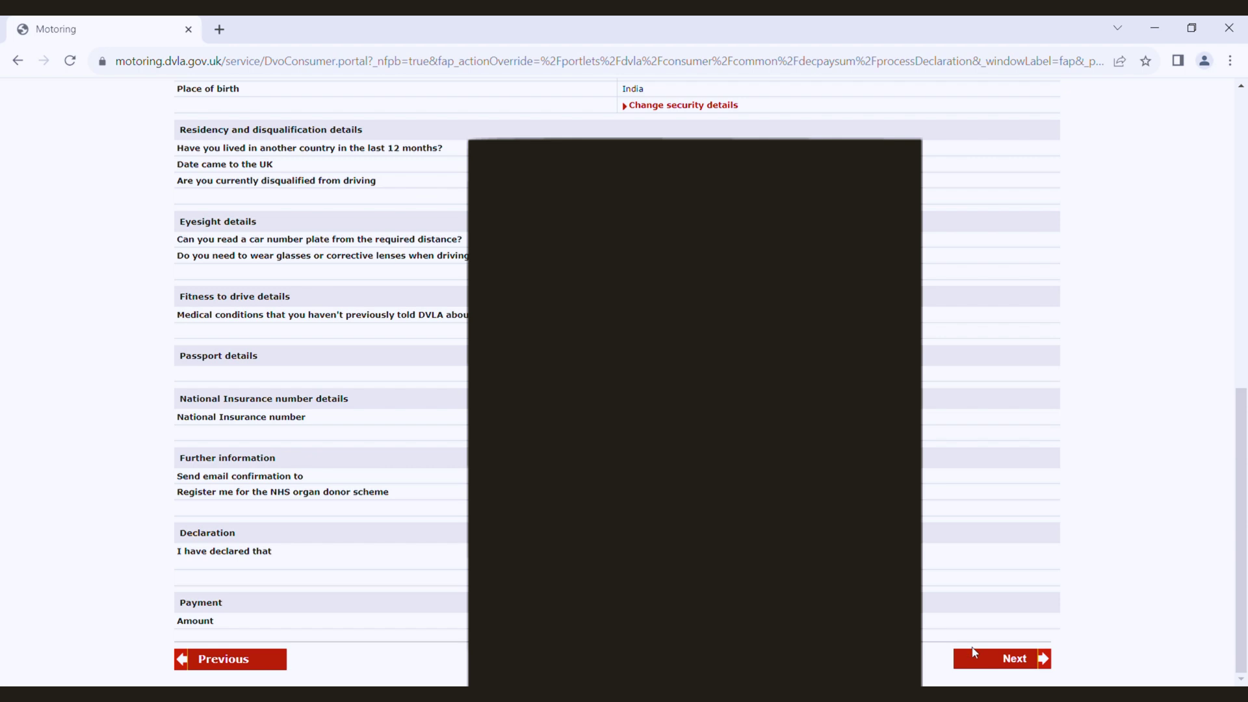
left_click(983, 661)
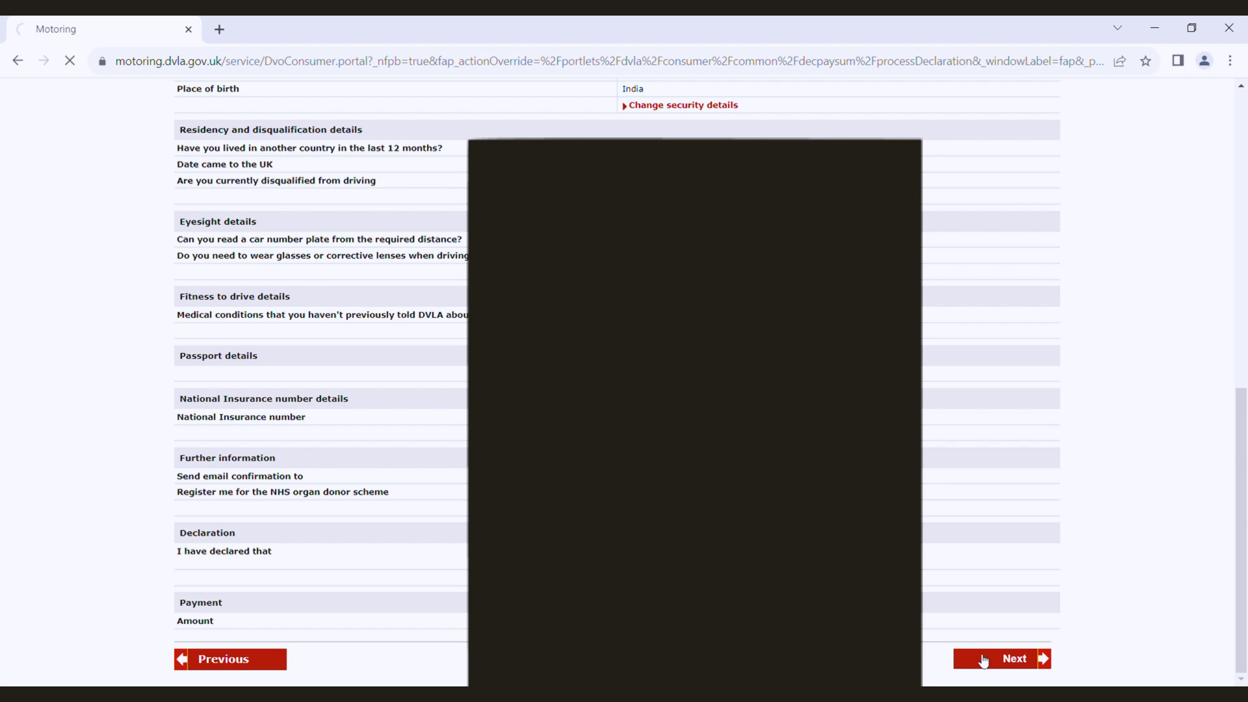